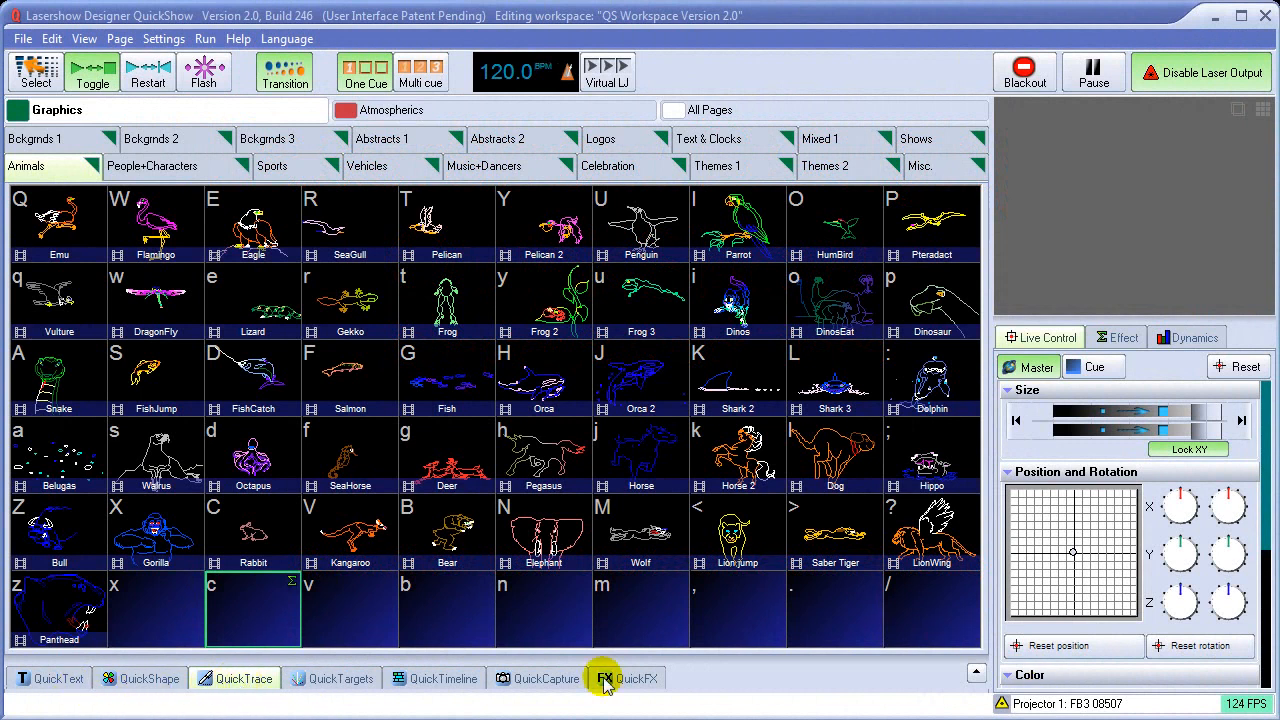
Open the SEAWORLD.BMP image from the Bitmaps folder in QuickTrace
left_click(246, 680)
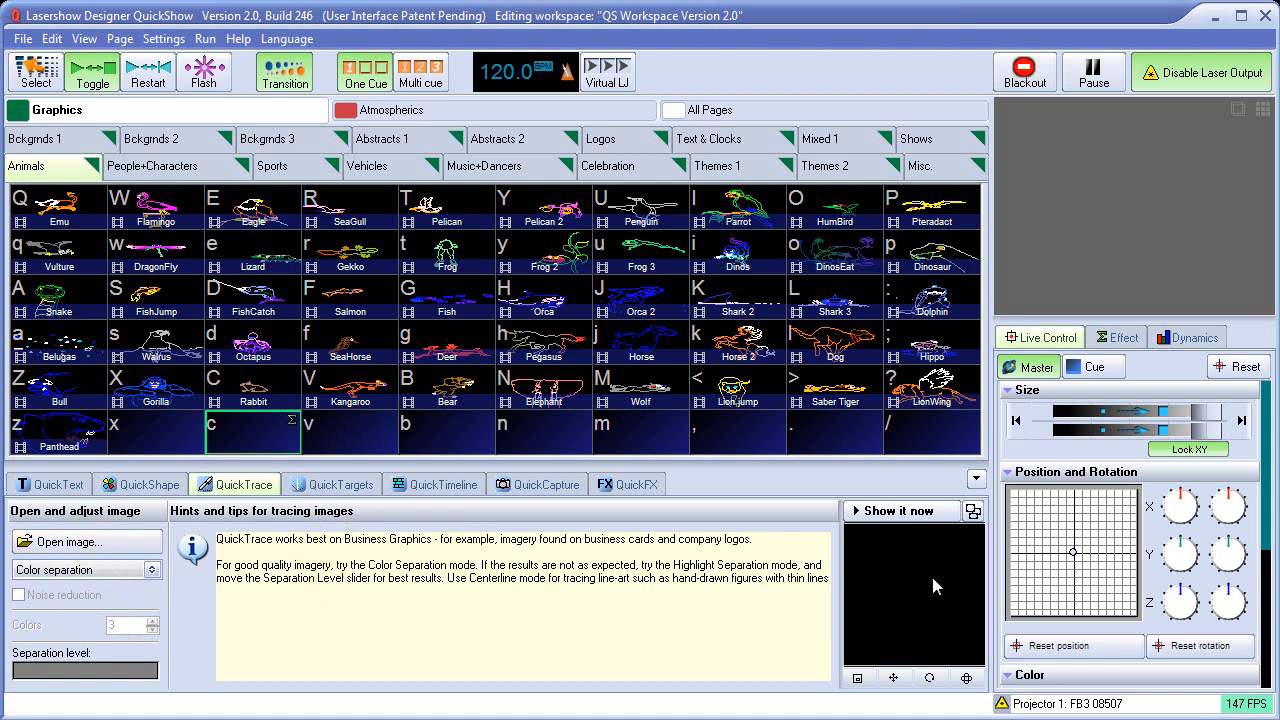
left_click(82, 552)
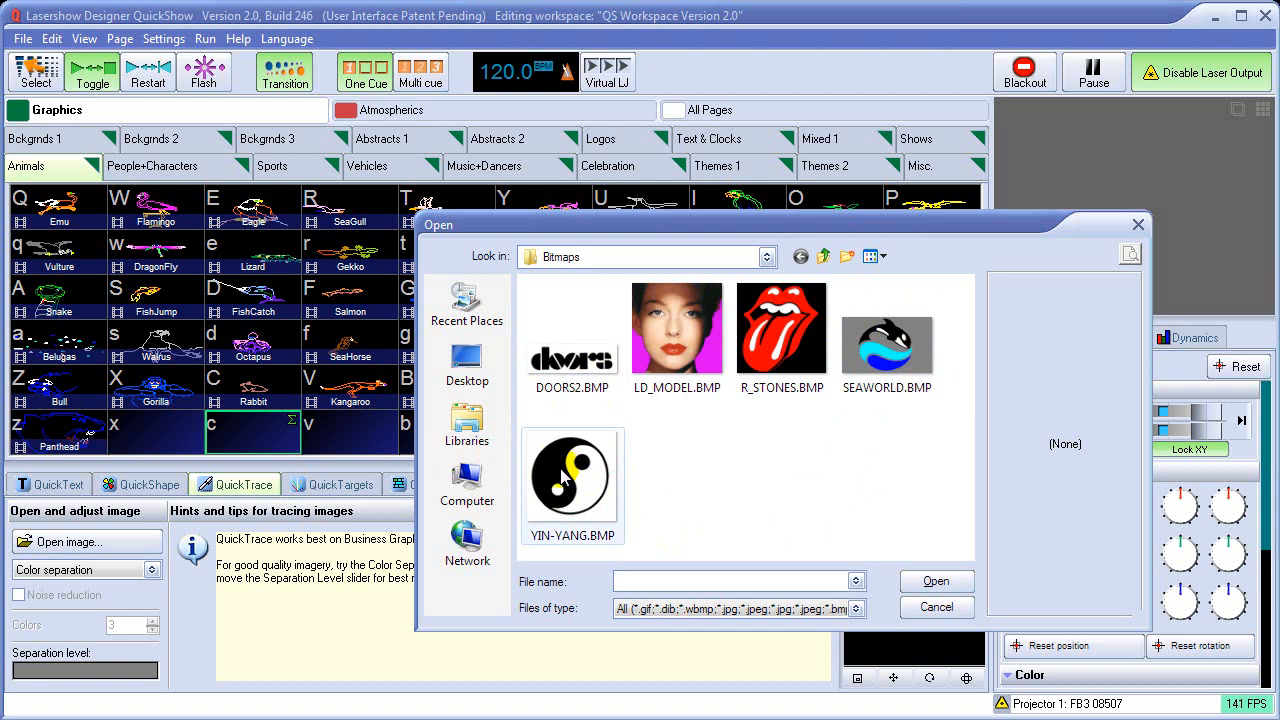
left_click(888, 345)
left_click(945, 582)
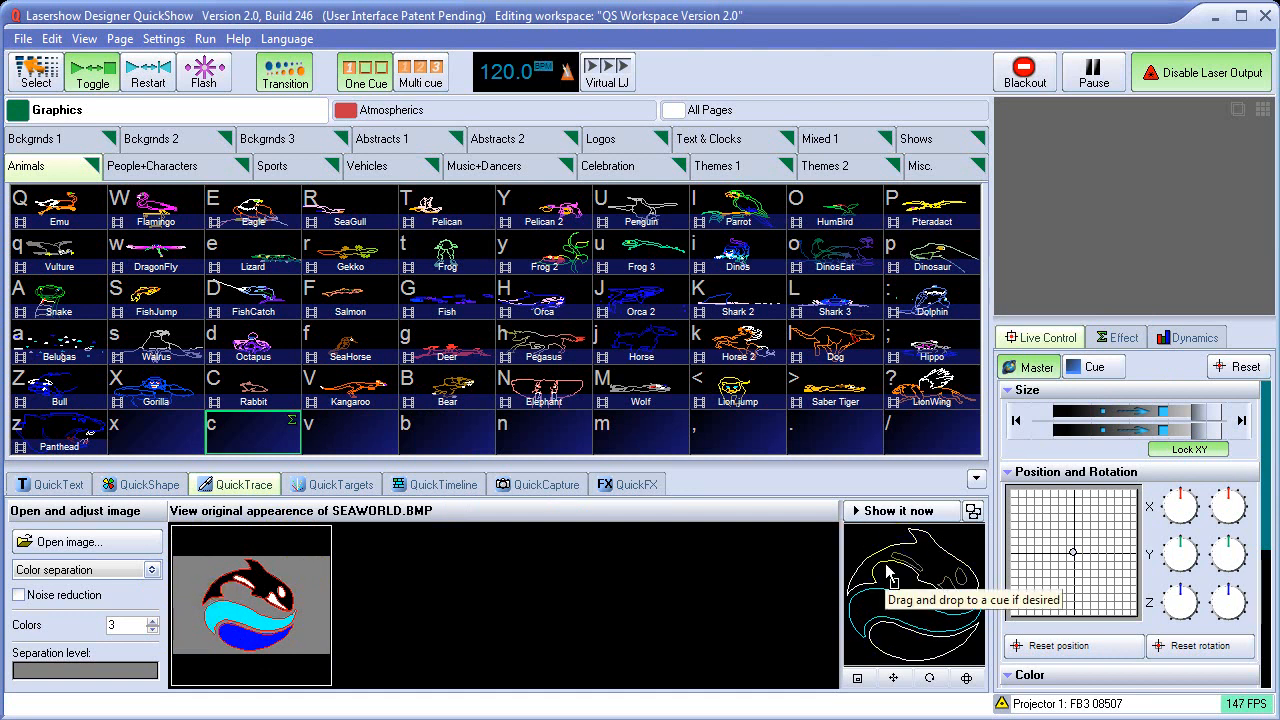
Preview the orca trace on the laser output, stop it, and store the trace in the empty "/" cue
left_click(902, 512)
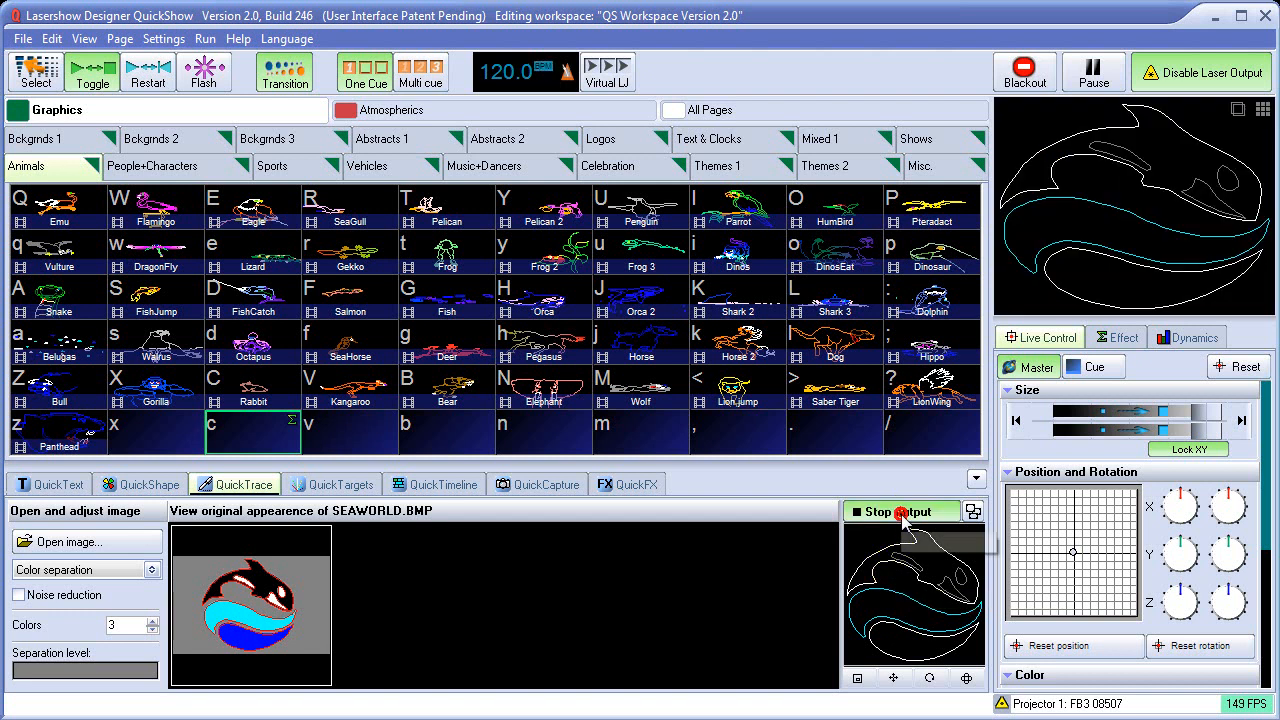
left_click(900, 511)
left_click_drag(910, 612, 929, 443)
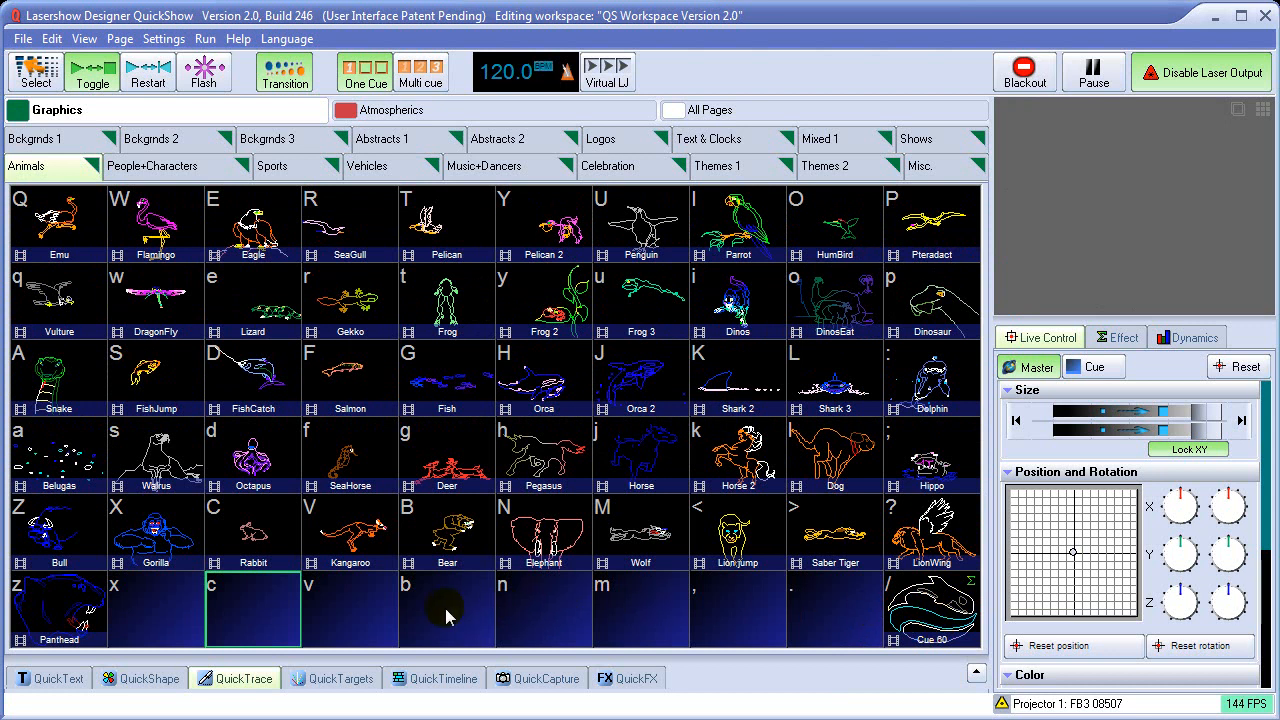
Reopen QuickTrace and try the orca trace with 2 colors before setting the number of colors to 4, keeping Color separation
left_click(245, 680)
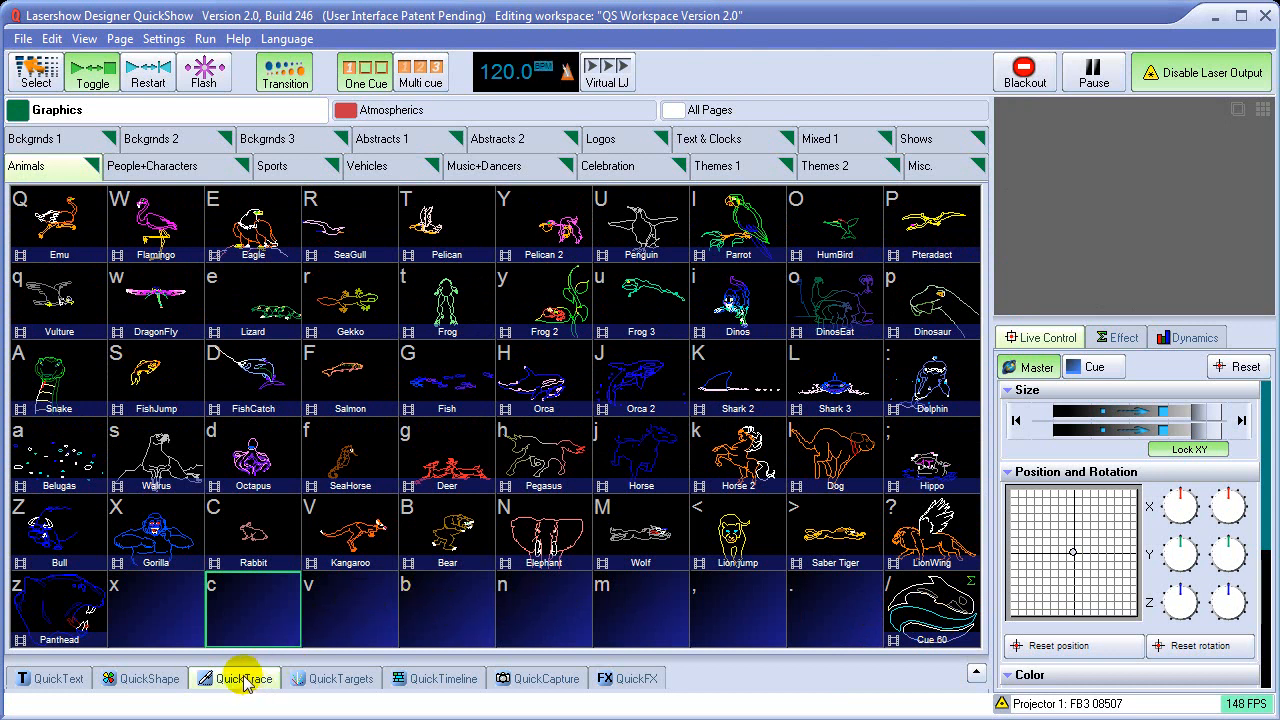
left_click(248, 683)
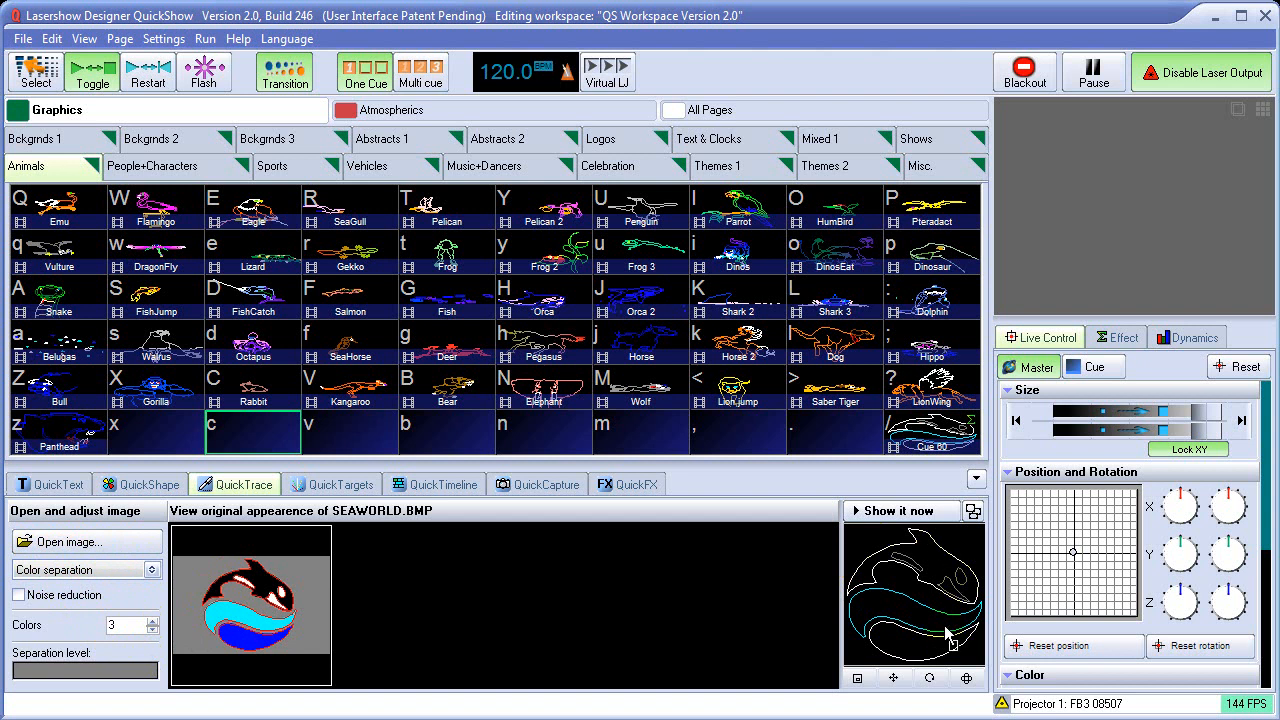
left_click(192, 614)
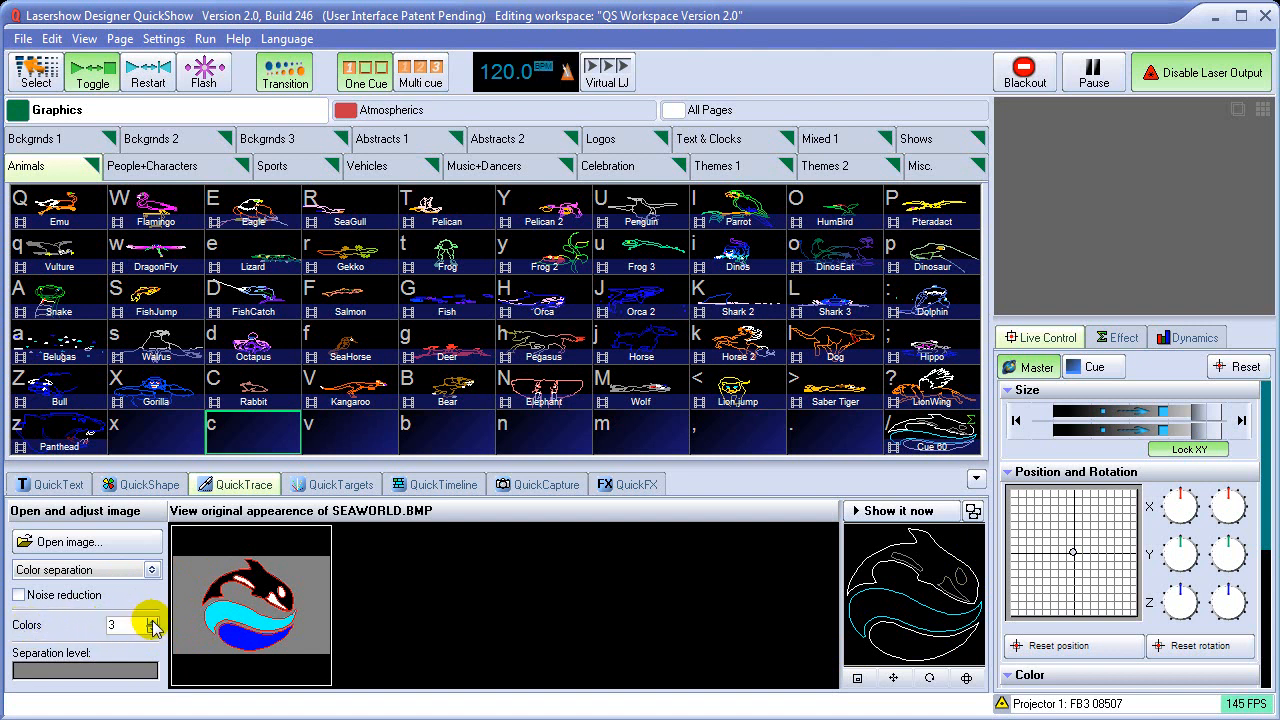
left_click(153, 630)
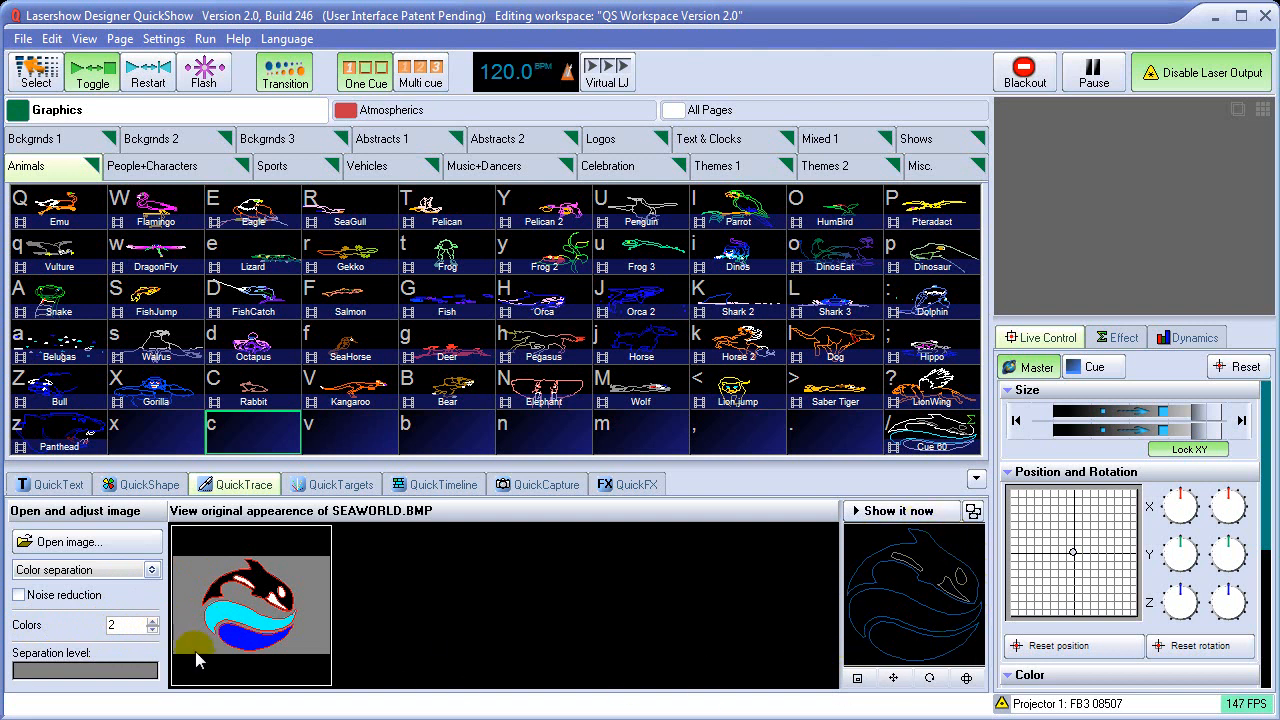
left_click(152, 620)
left_click(152, 620)
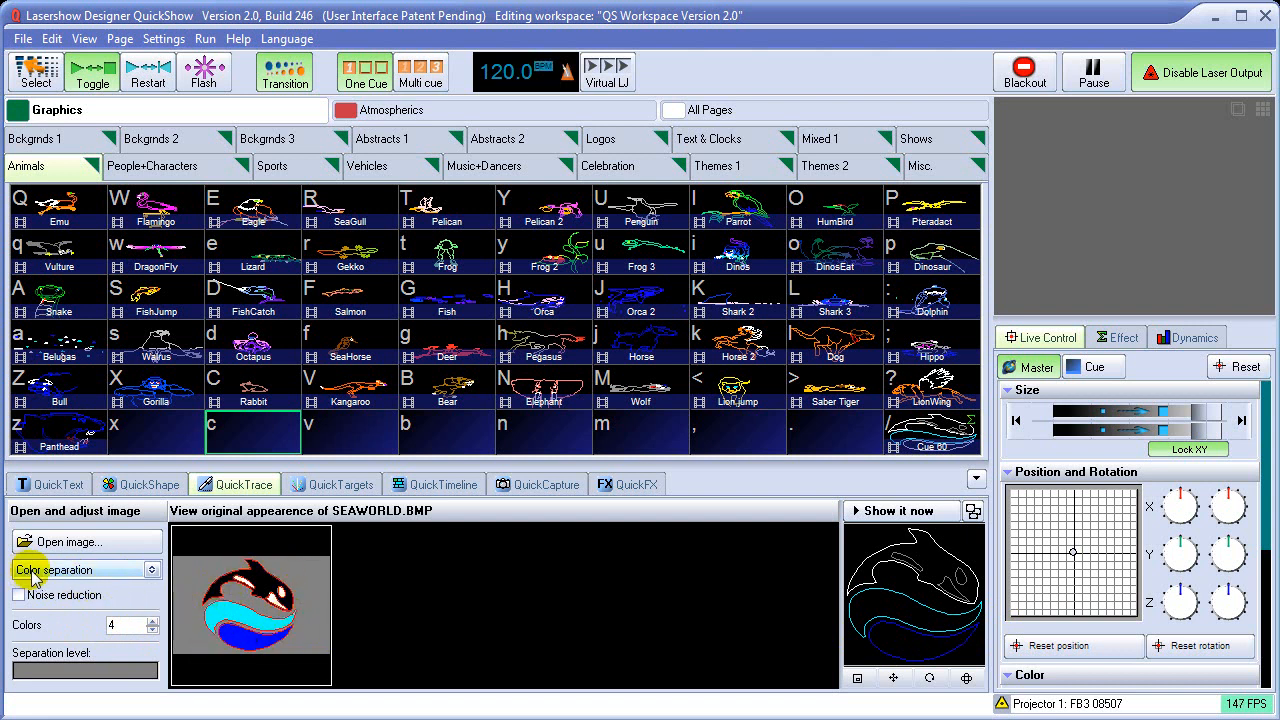
left_click(151, 577)
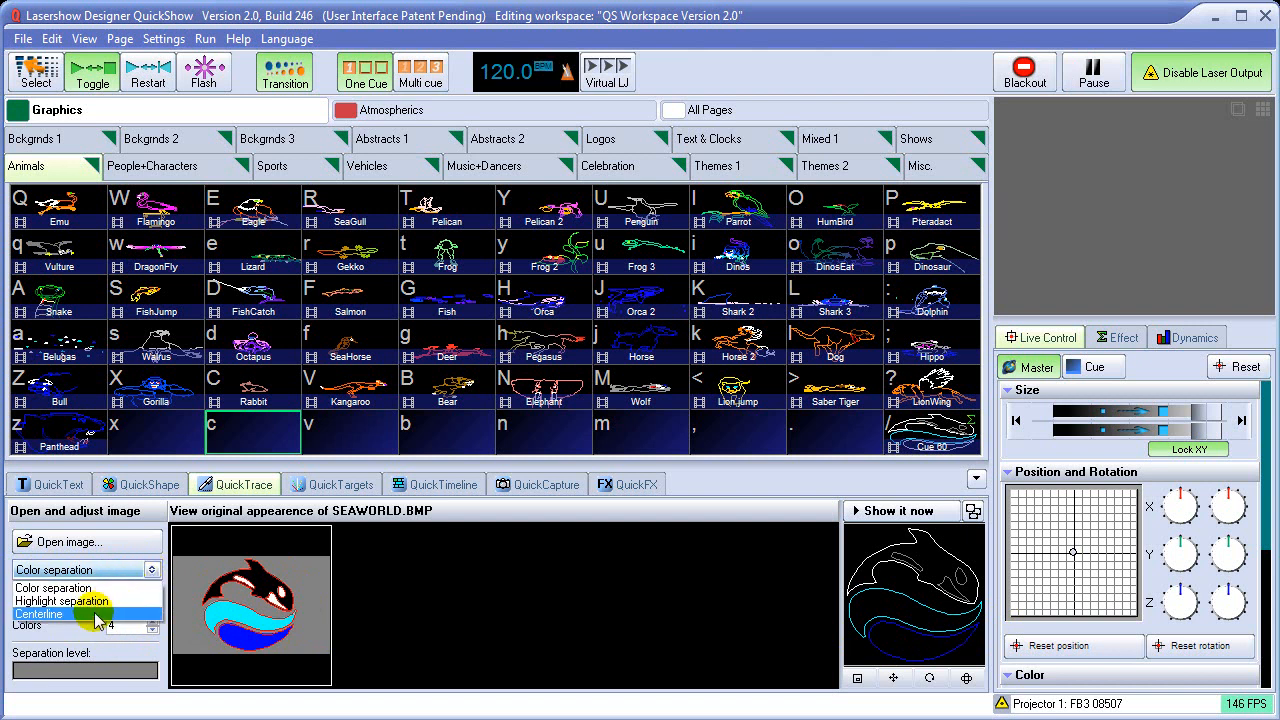
left_click(152, 570)
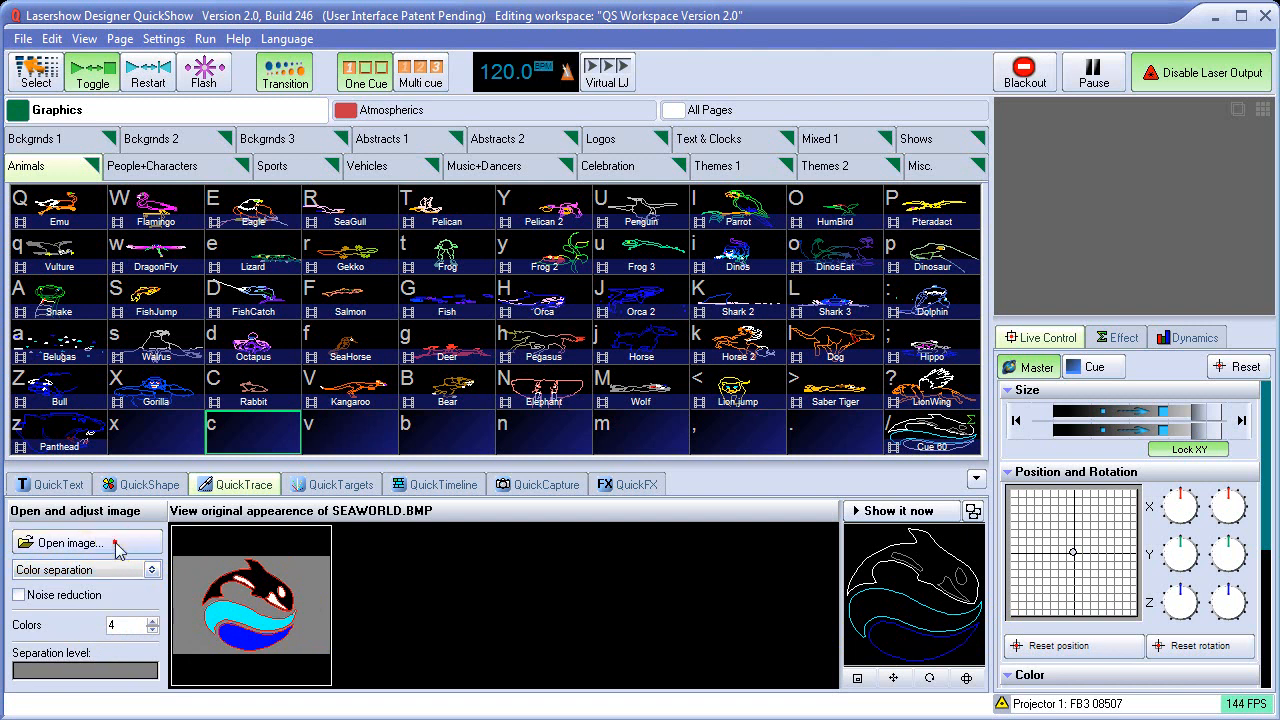
Open R_STONES.BMP for tracing and show its trace on the laser output
left_click(118, 549)
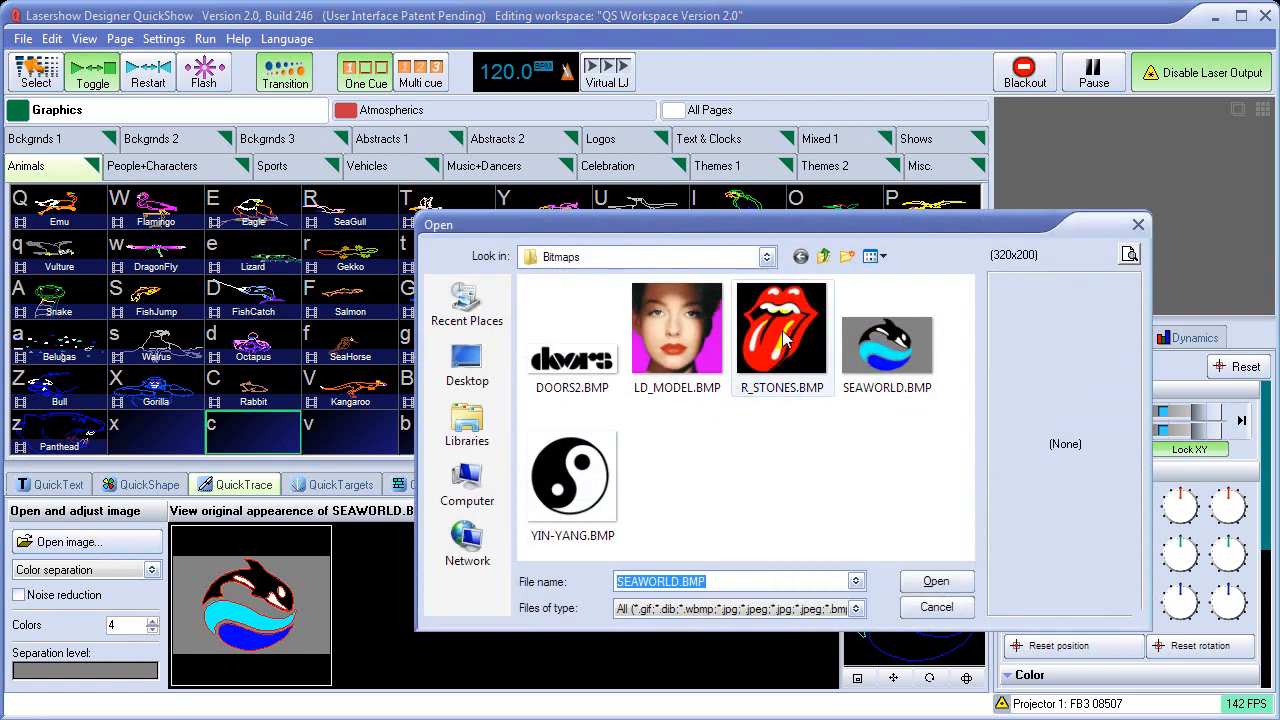
left_click(785, 340)
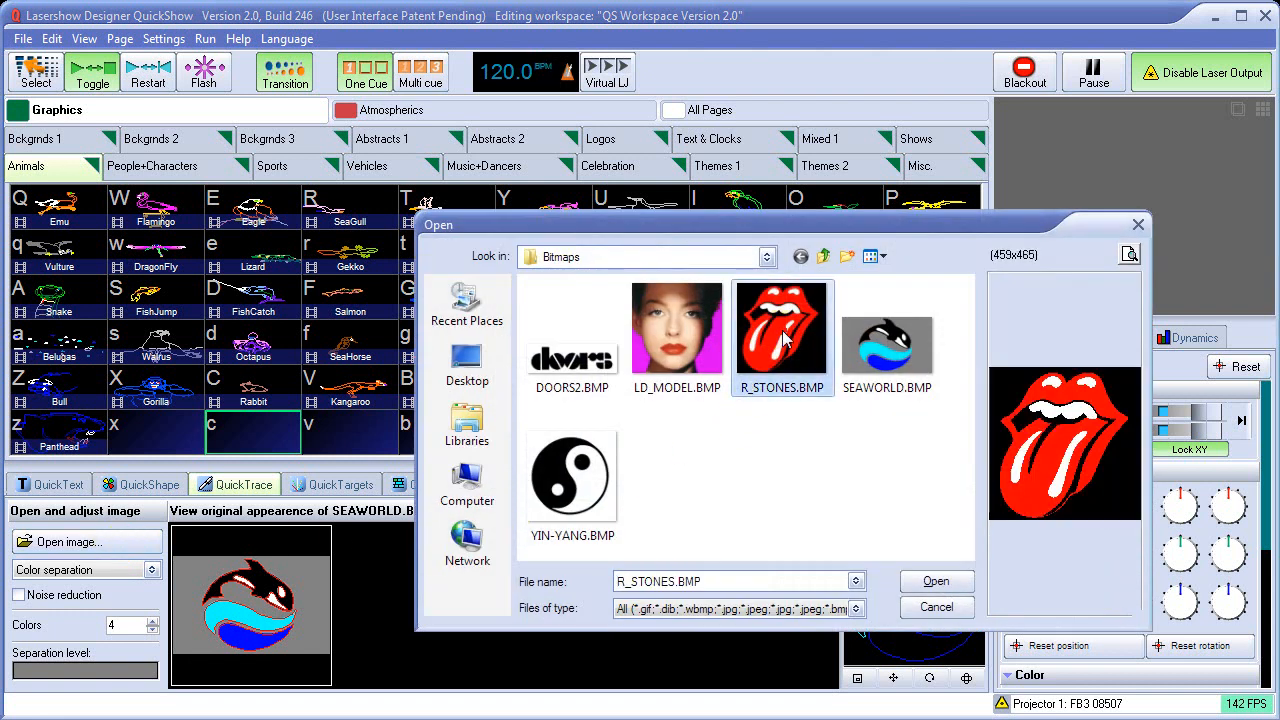
left_click(921, 584)
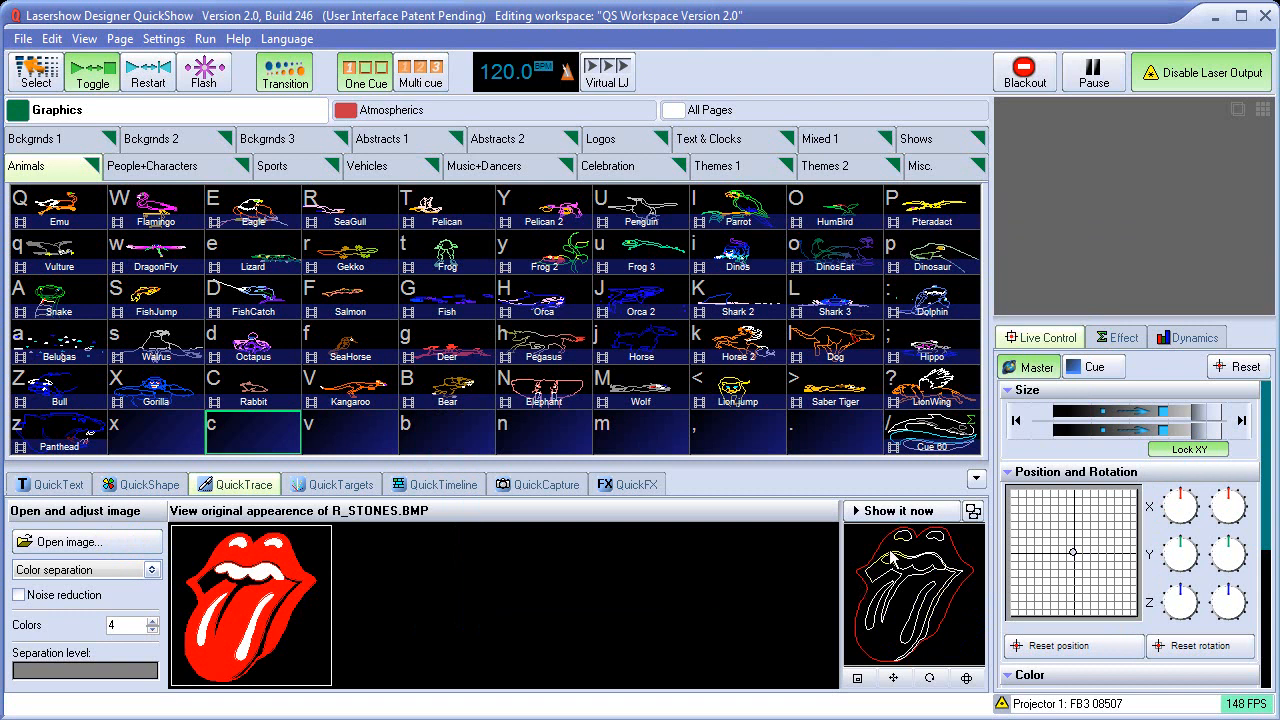
left_click(916, 512)
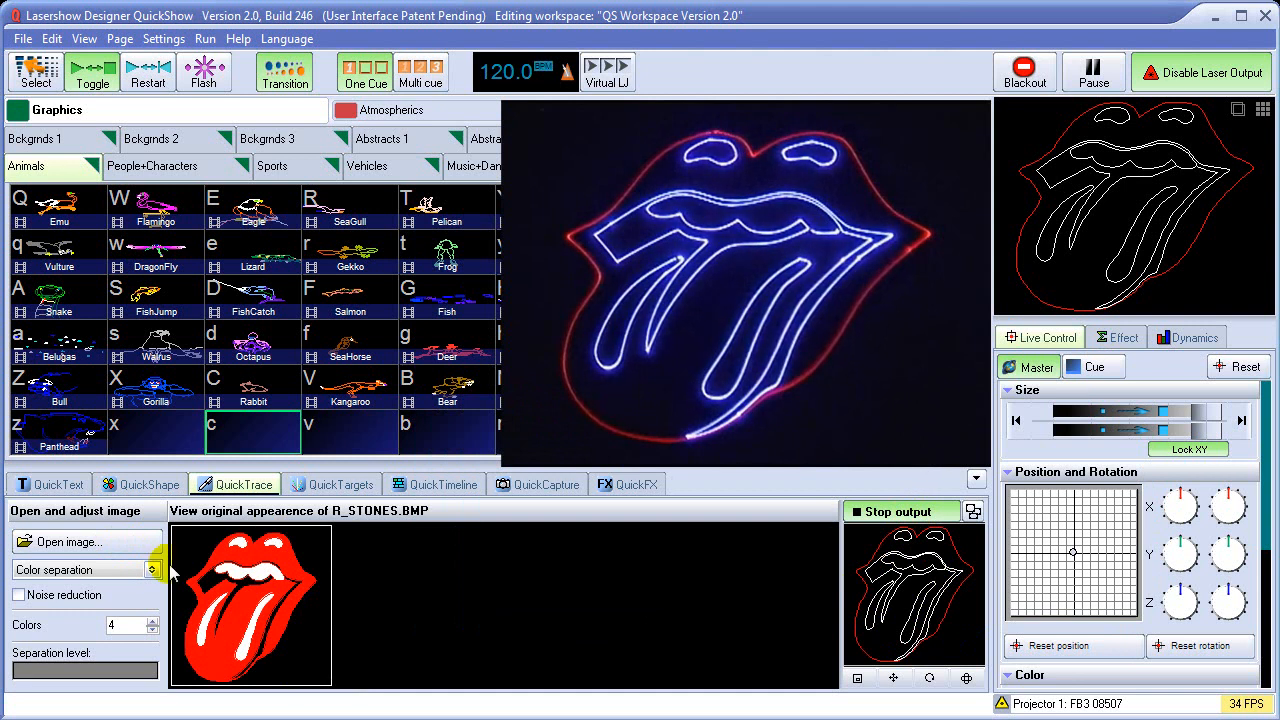
Replace the traced image with DOORS2.BMP while the laser output is running
left_click(98, 552)
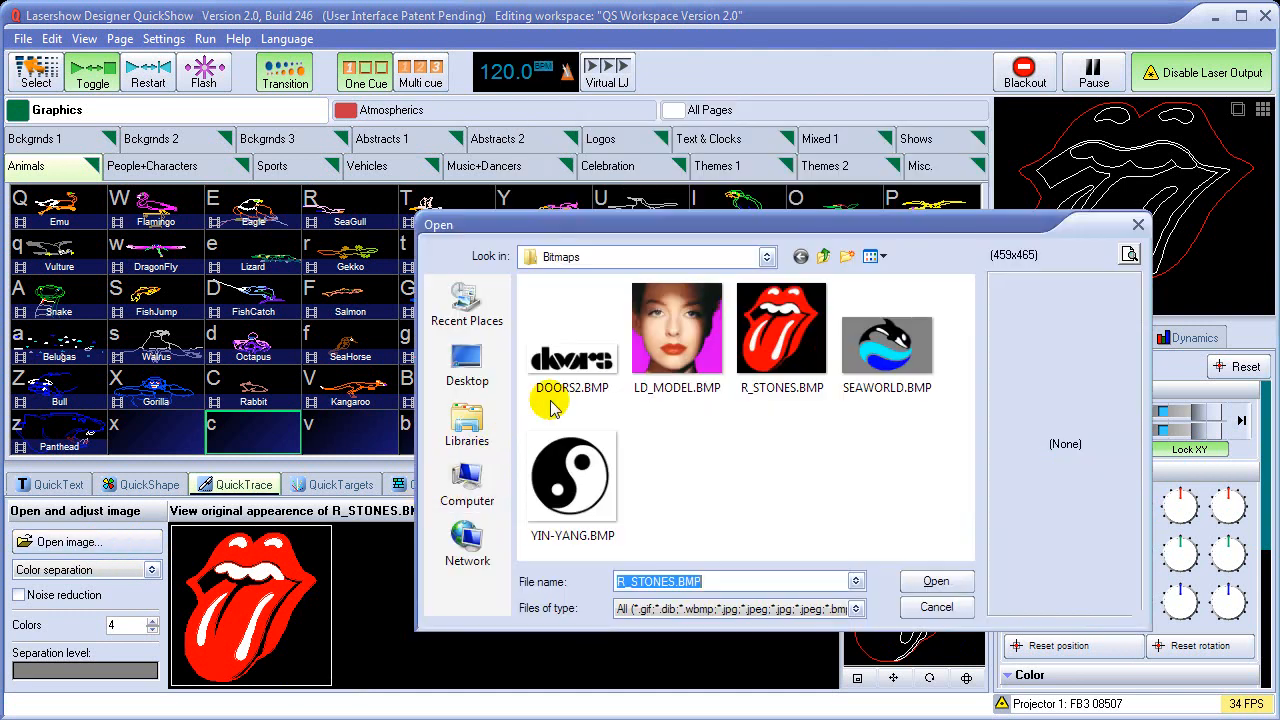
left_click(590, 368)
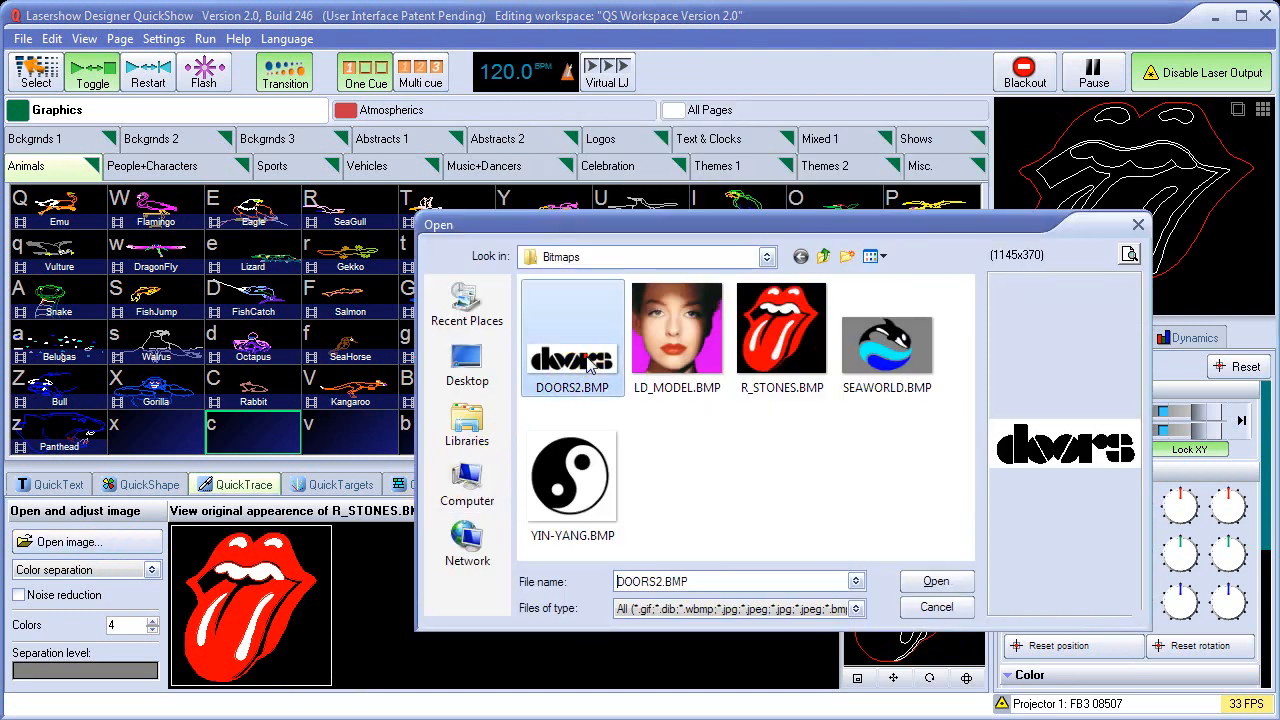
left_click(930, 582)
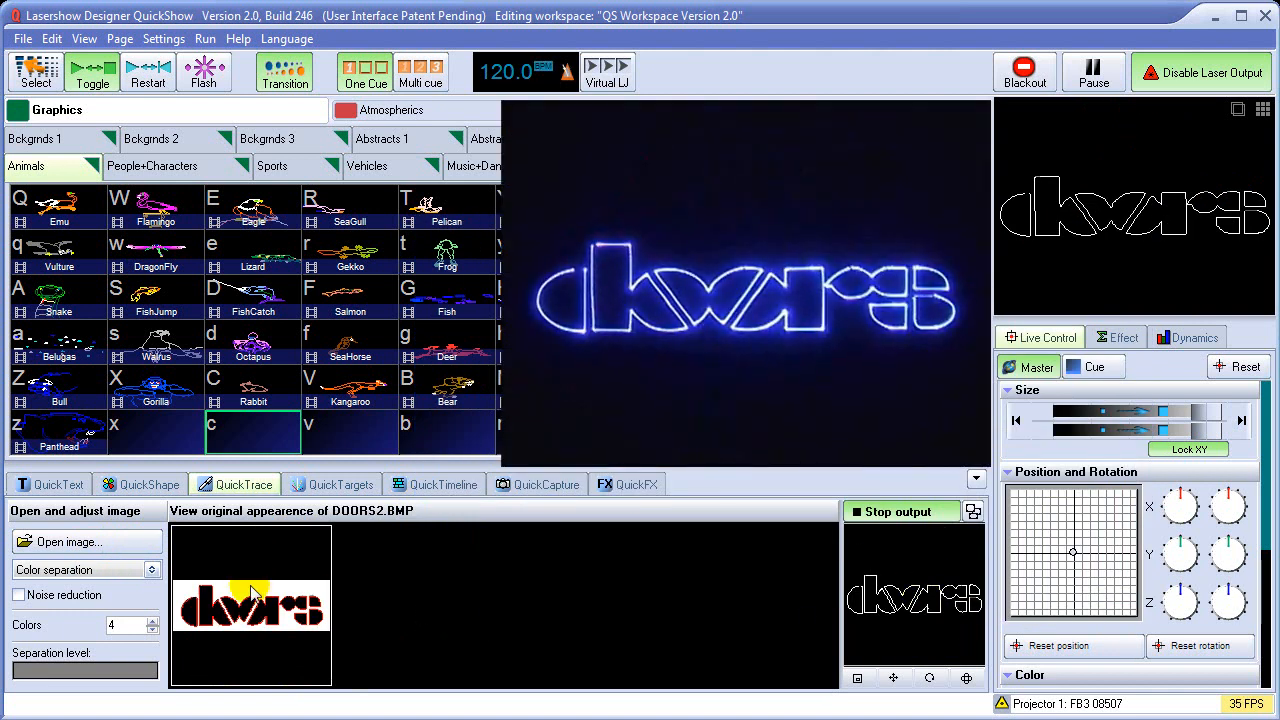
Load LD_MODEL.BMP as the image to trace
left_click(80, 545)
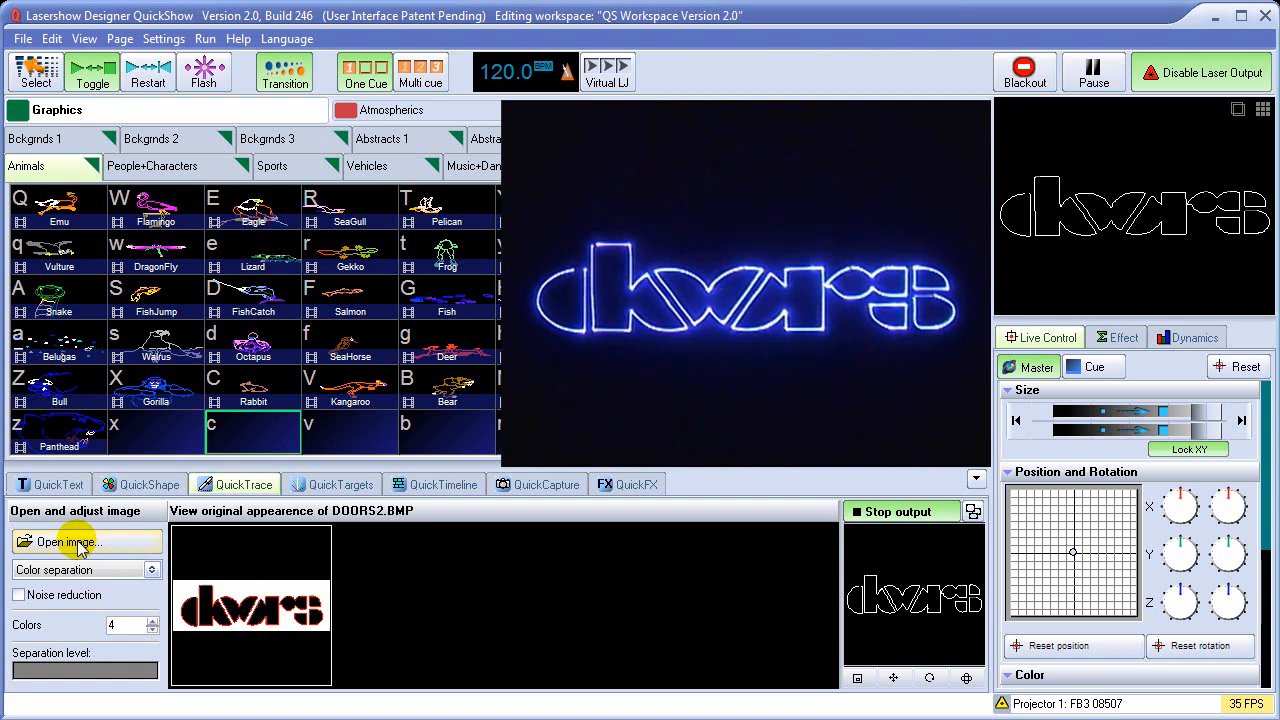
left_click(80, 544)
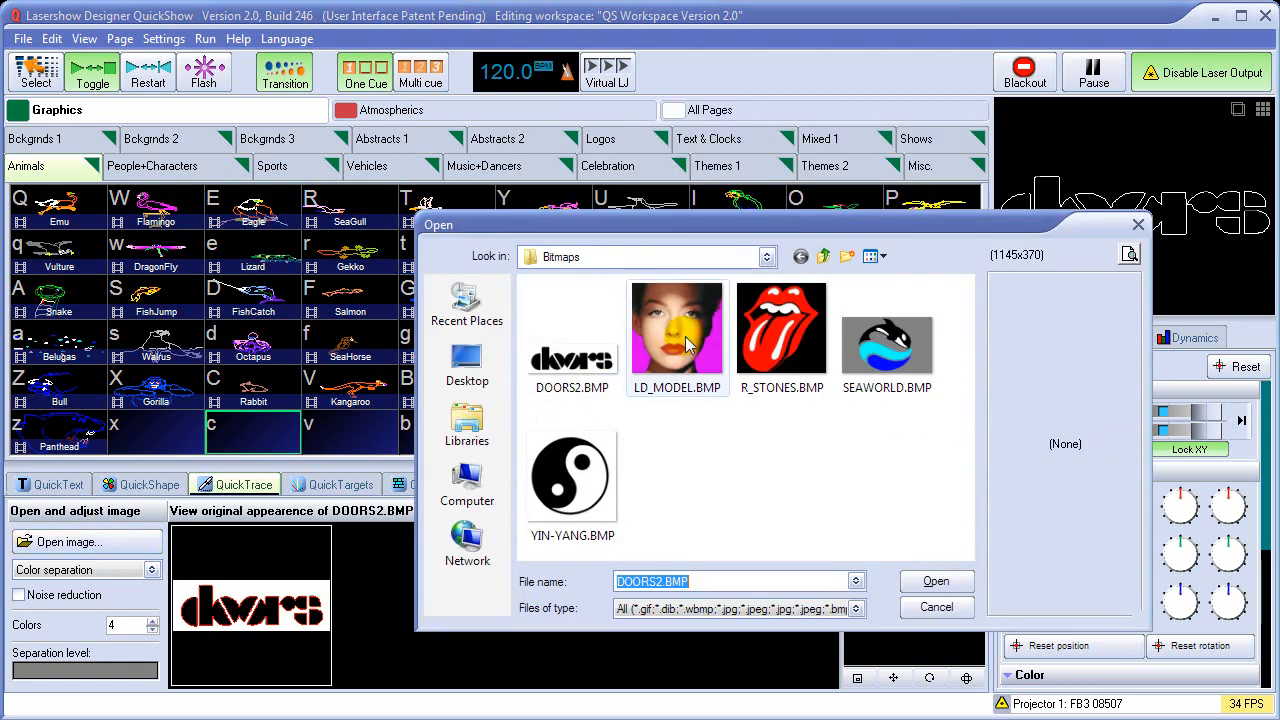
left_click(670, 338)
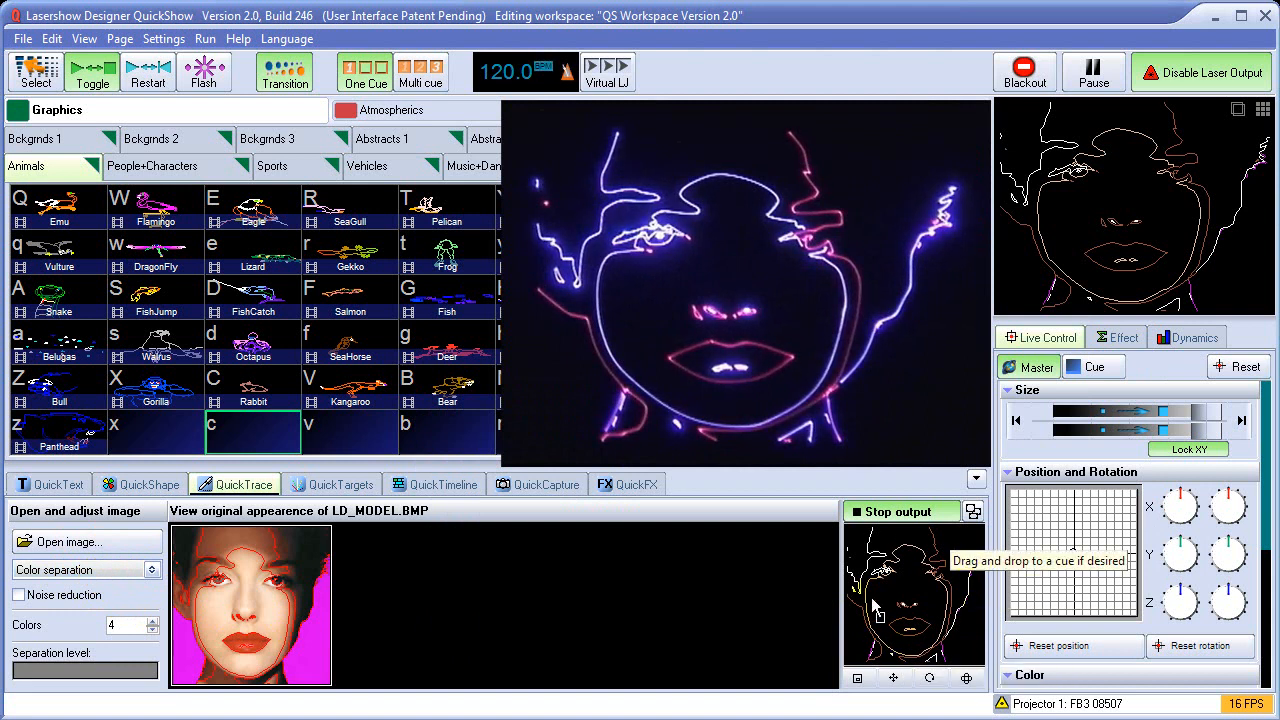
Compare the face trace at color counts from 2 up to 7, and return the count to 4
left_click(152, 630)
left_click(152, 630)
left_click(152, 621)
left_click(152, 621)
left_click(152, 621)
left_click(152, 621)
left_click(152, 621)
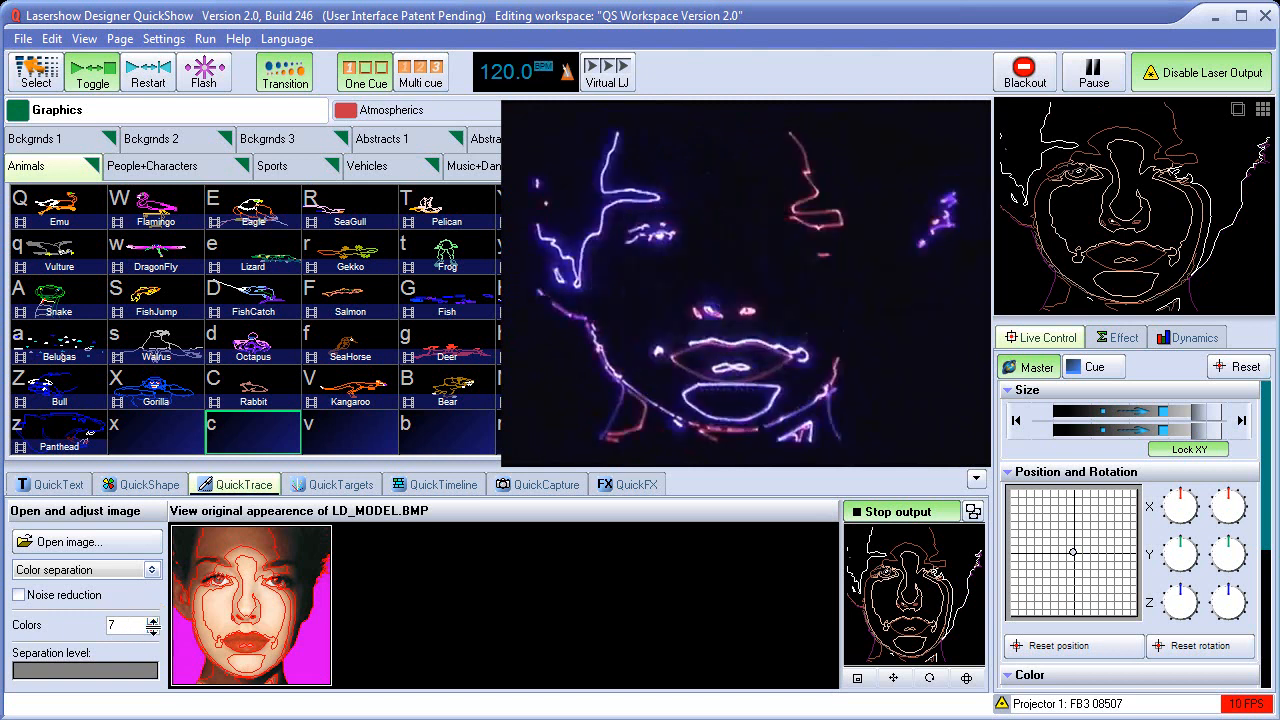
left_click(152, 630)
left_click(152, 630)
left_click(152, 630)
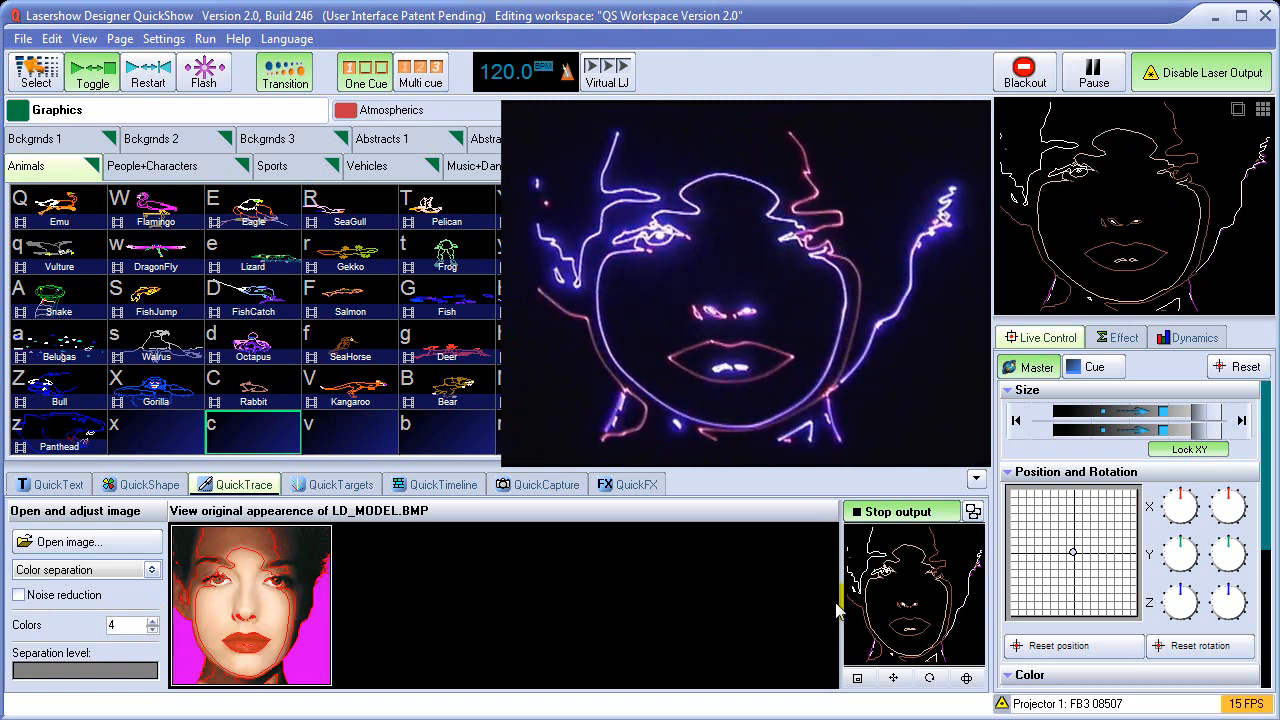
Trace the face with Highlight separation at separation level 122 and enable noise reduction
left_click(122, 569)
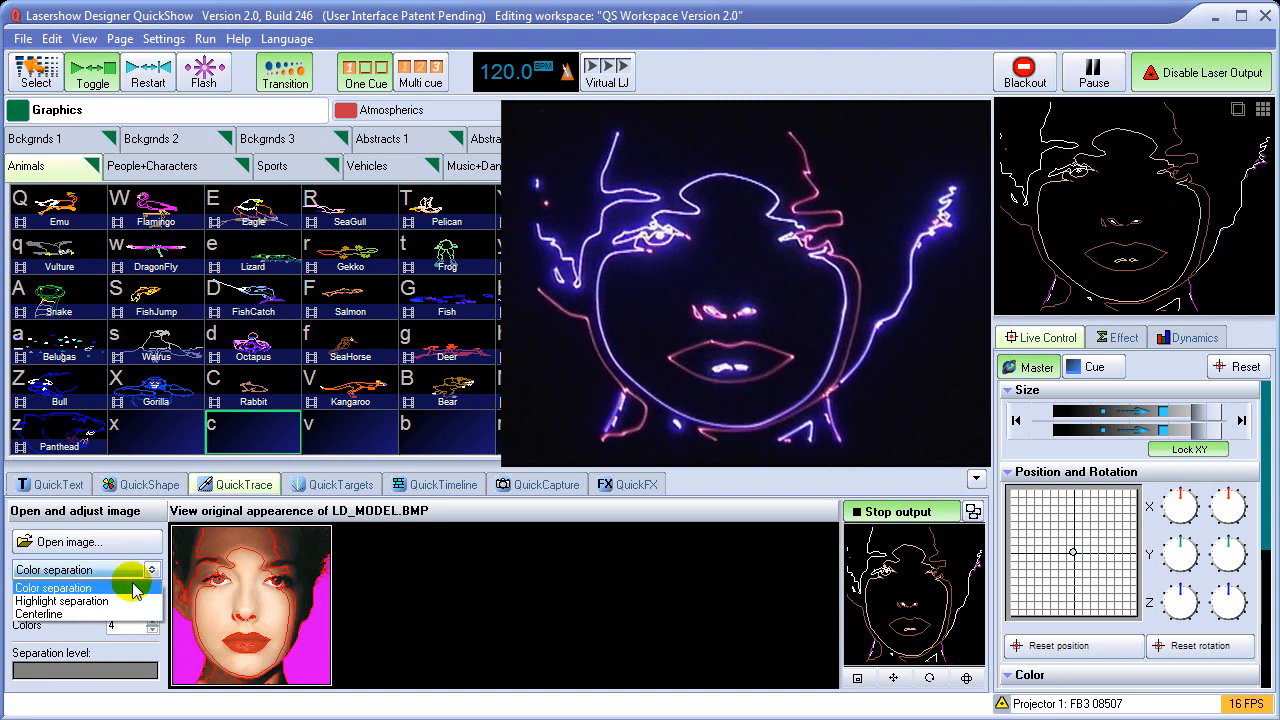
left_click(116, 601)
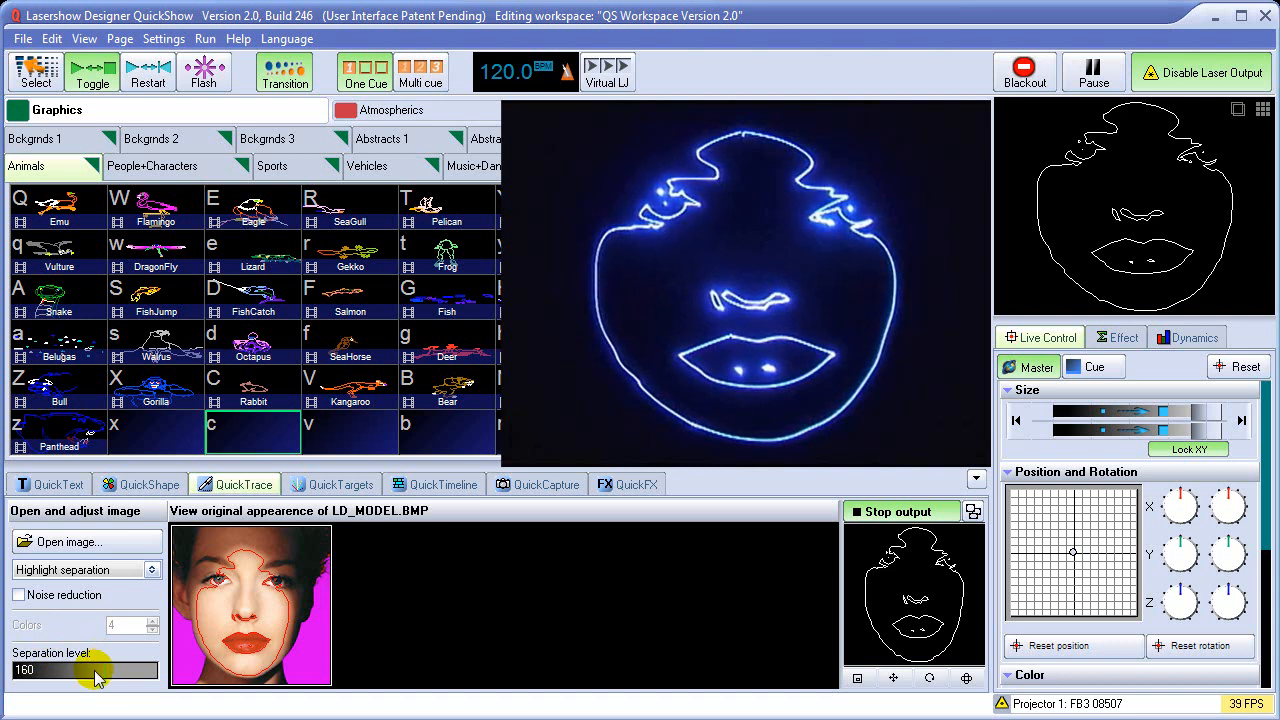
mouse_move(98, 675)
left_mouse_down()
mouse_move(23, 677)
mouse_move(133, 682)
mouse_move(90, 672)
left_mouse_up()
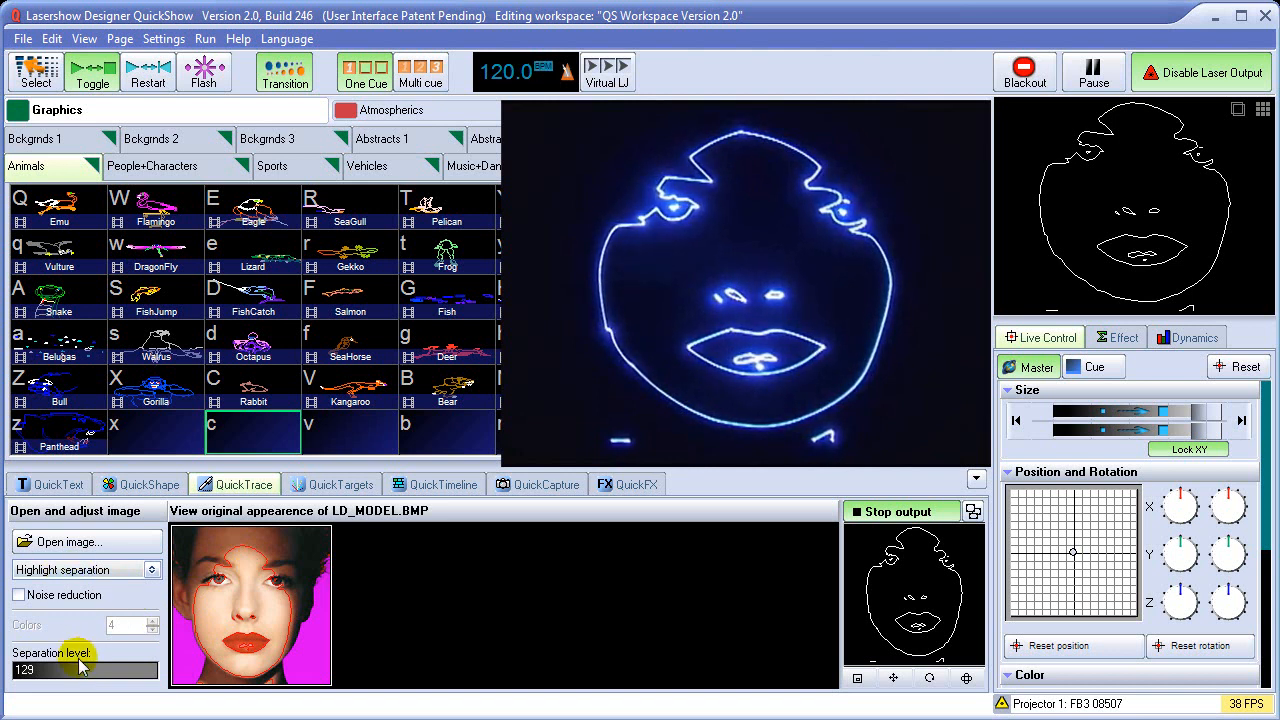
left_click_drag(96, 675, 84, 680)
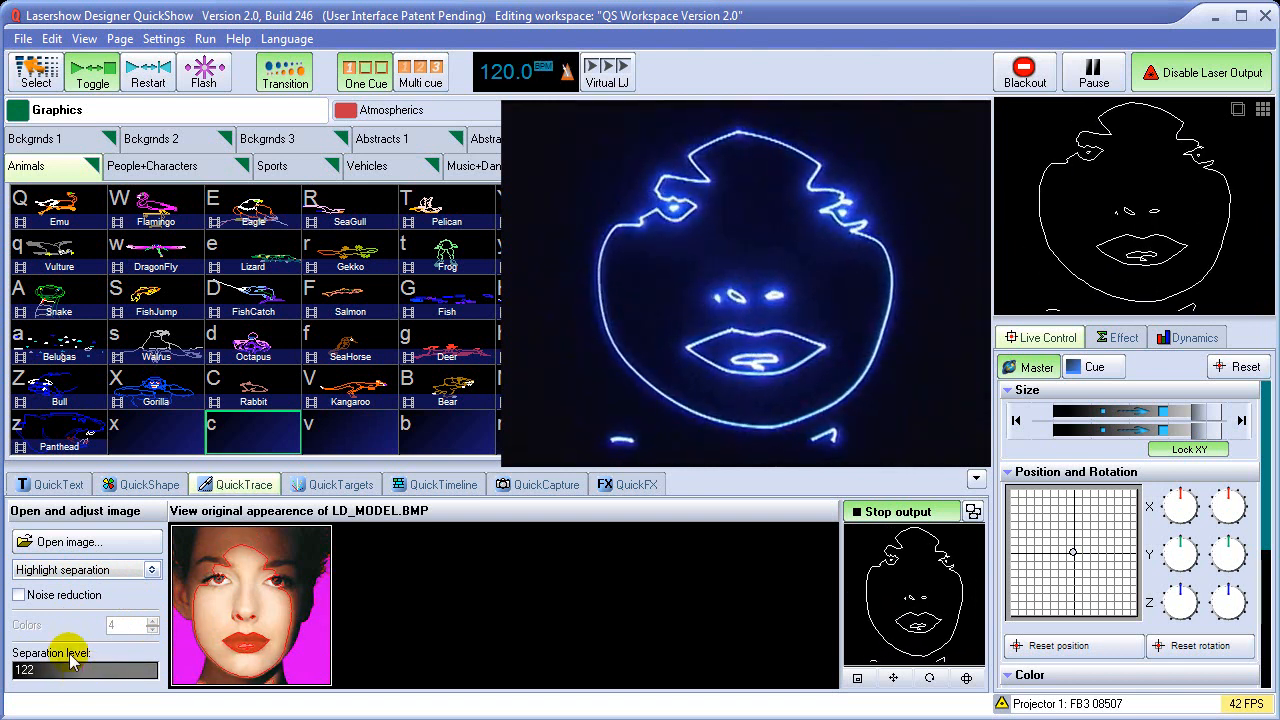
left_click(19, 597)
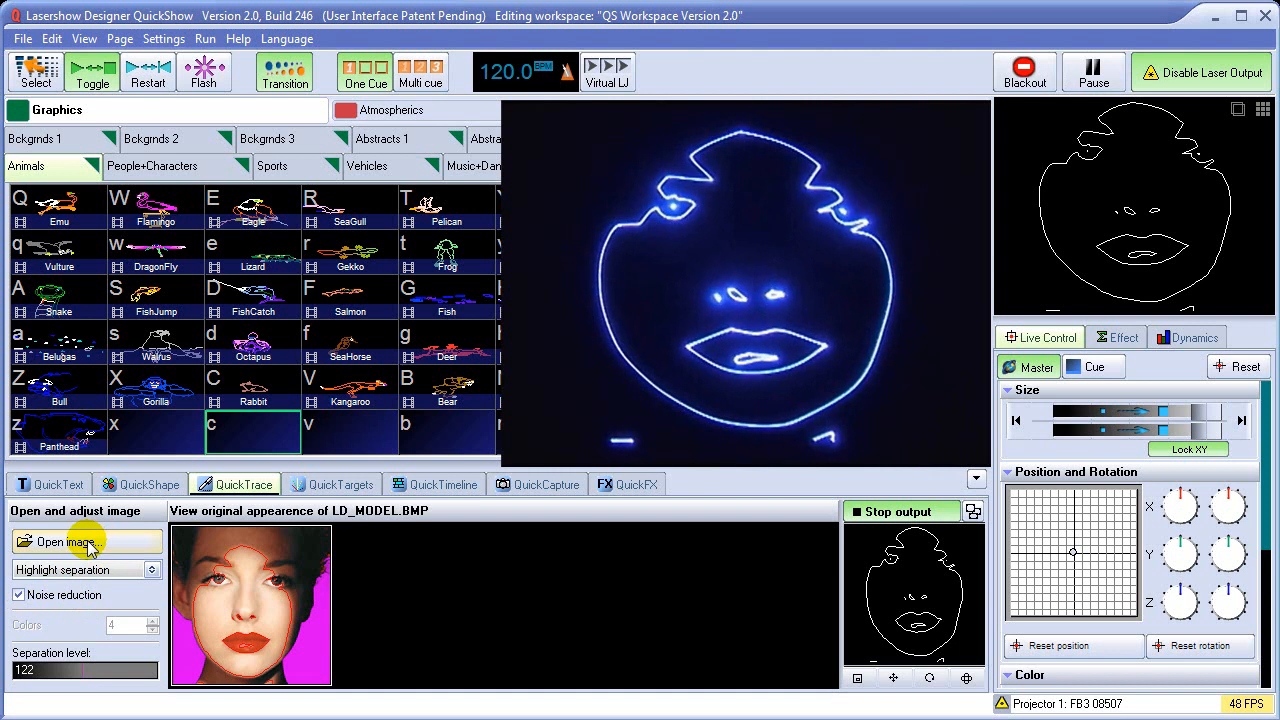
Try Color separation with 2 colors on the face image
left_click(55, 570)
left_click(70, 591)
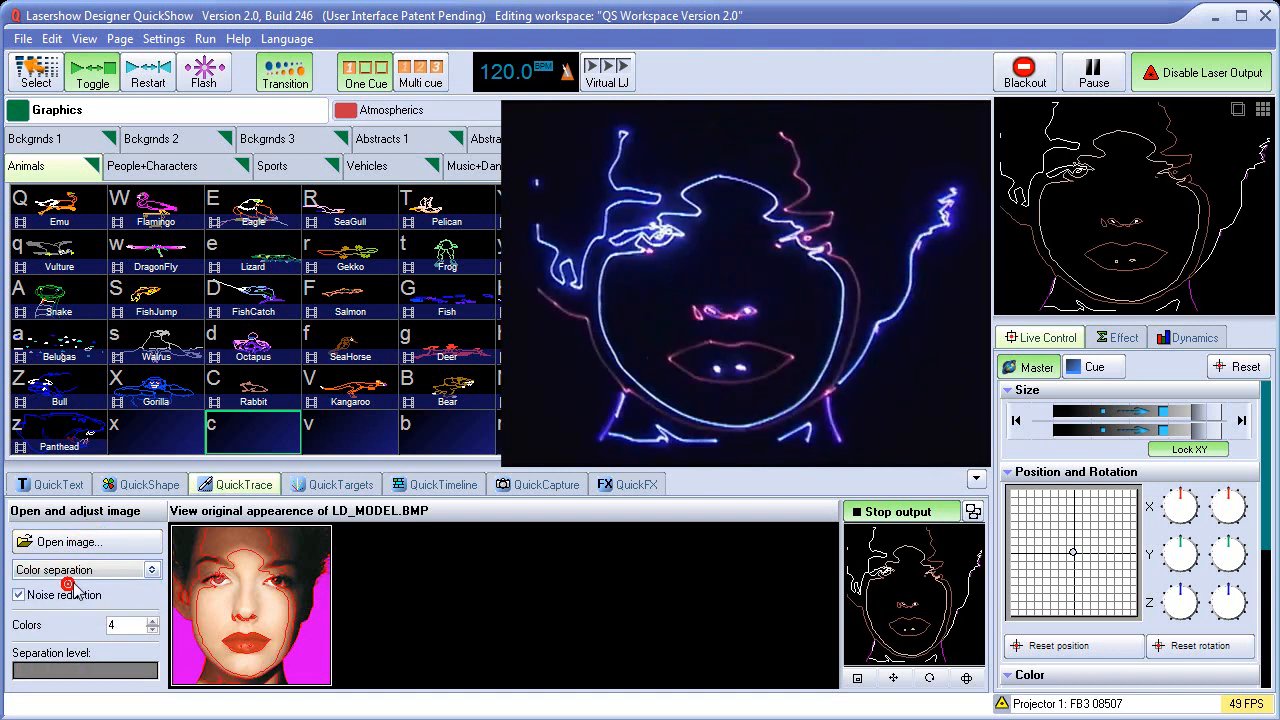
left_click(151, 629)
left_click(151, 629)
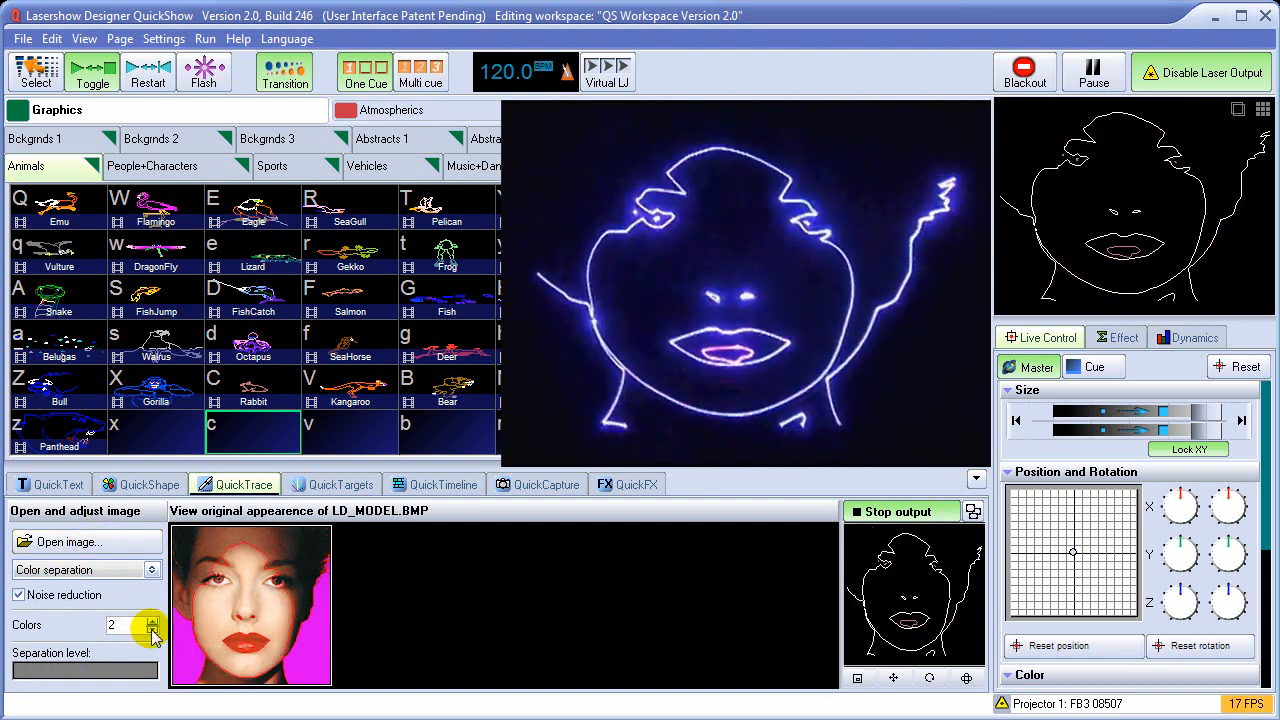
Switch the face trace to Highlight separation and set the separation level to 138
left_click(120, 569)
left_click(100, 608)
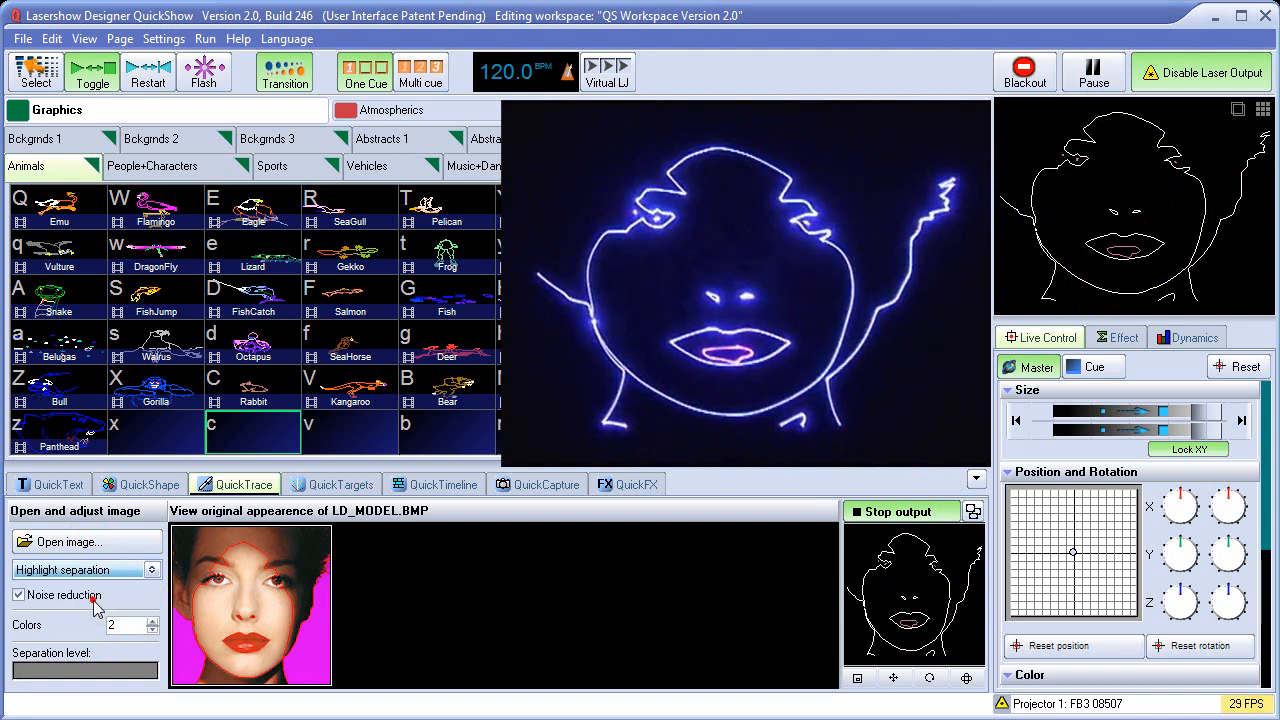
left_click(101, 671)
left_click_drag(101, 671, 92, 671)
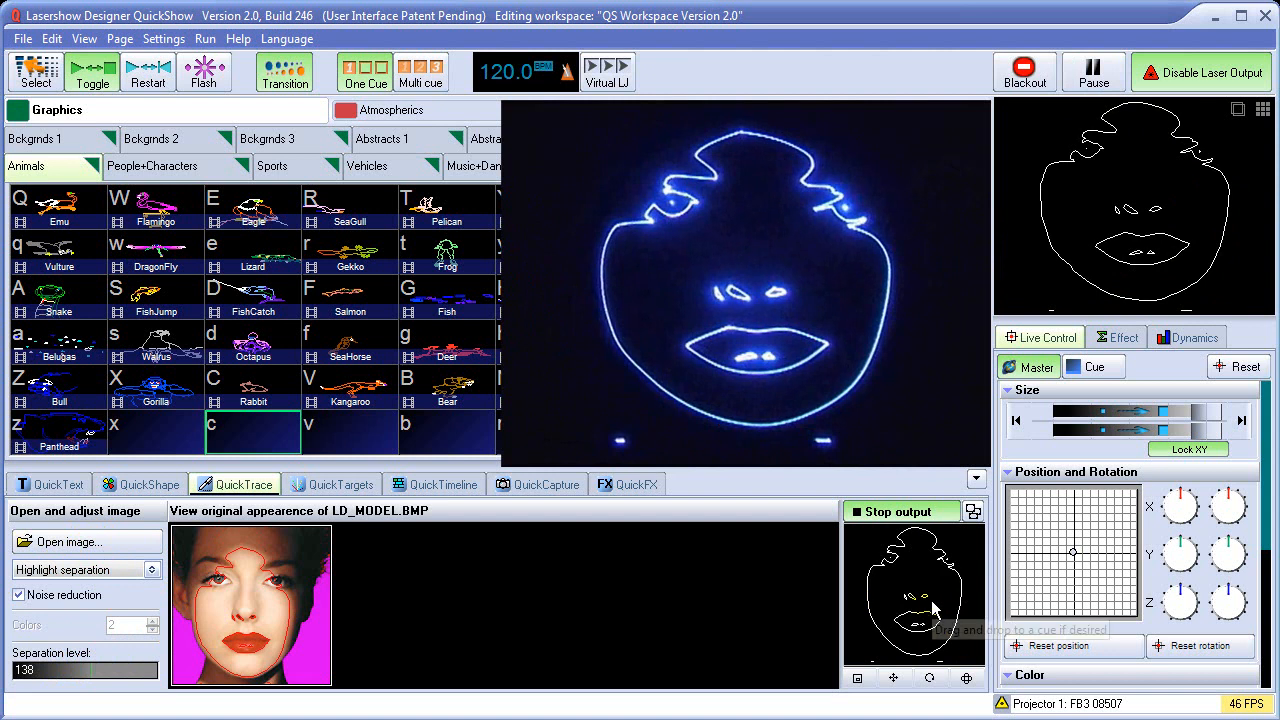
Store the face trace in the empty "." cue and reopen QuickTrace
mouse_move(912, 620)
left_mouse_down()
mouse_move(855, 470)
mouse_move(830, 443)
left_mouse_up()
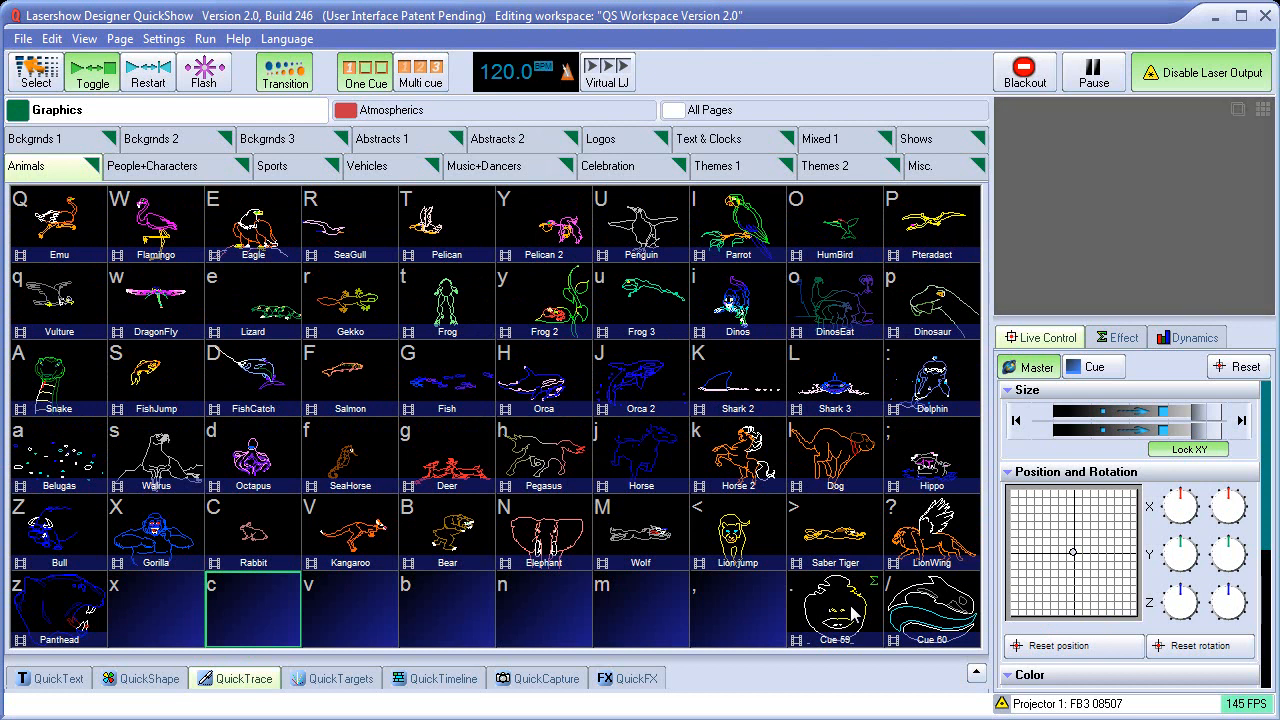
left_click(243, 678)
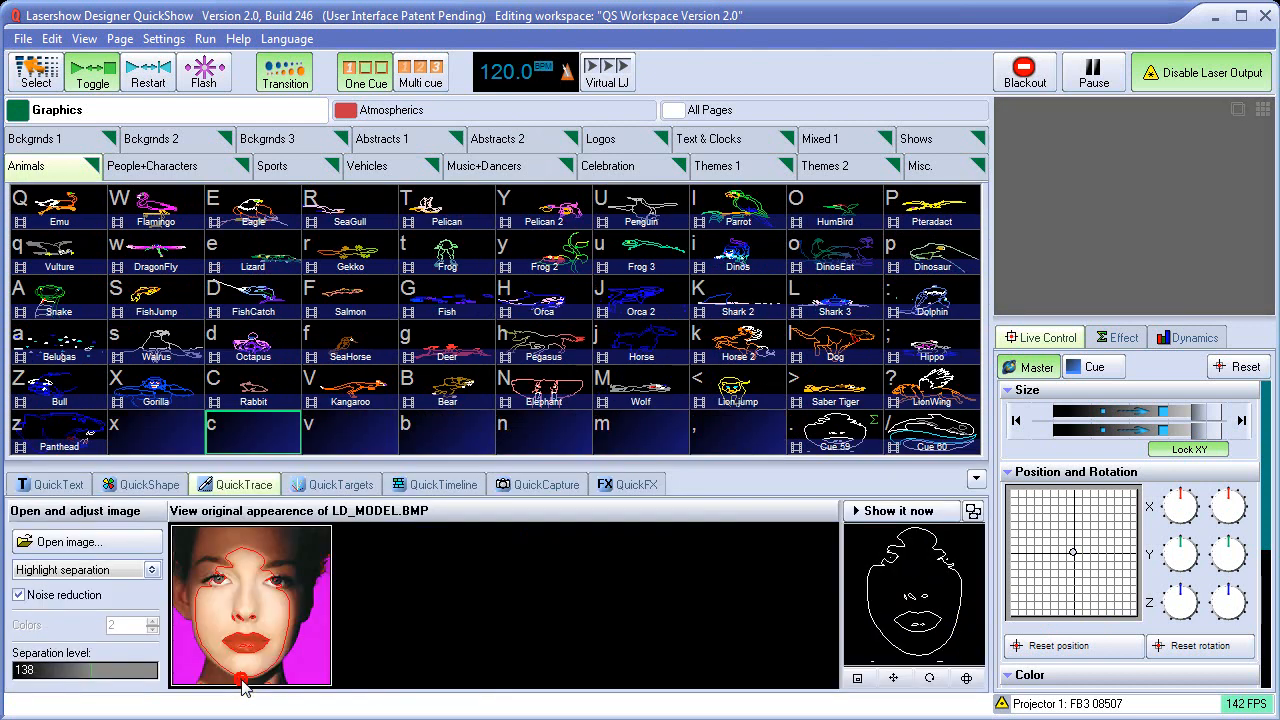
Load R_STONES.BMP into QuickTrace and trace it with Color separation
left_click(72, 543)
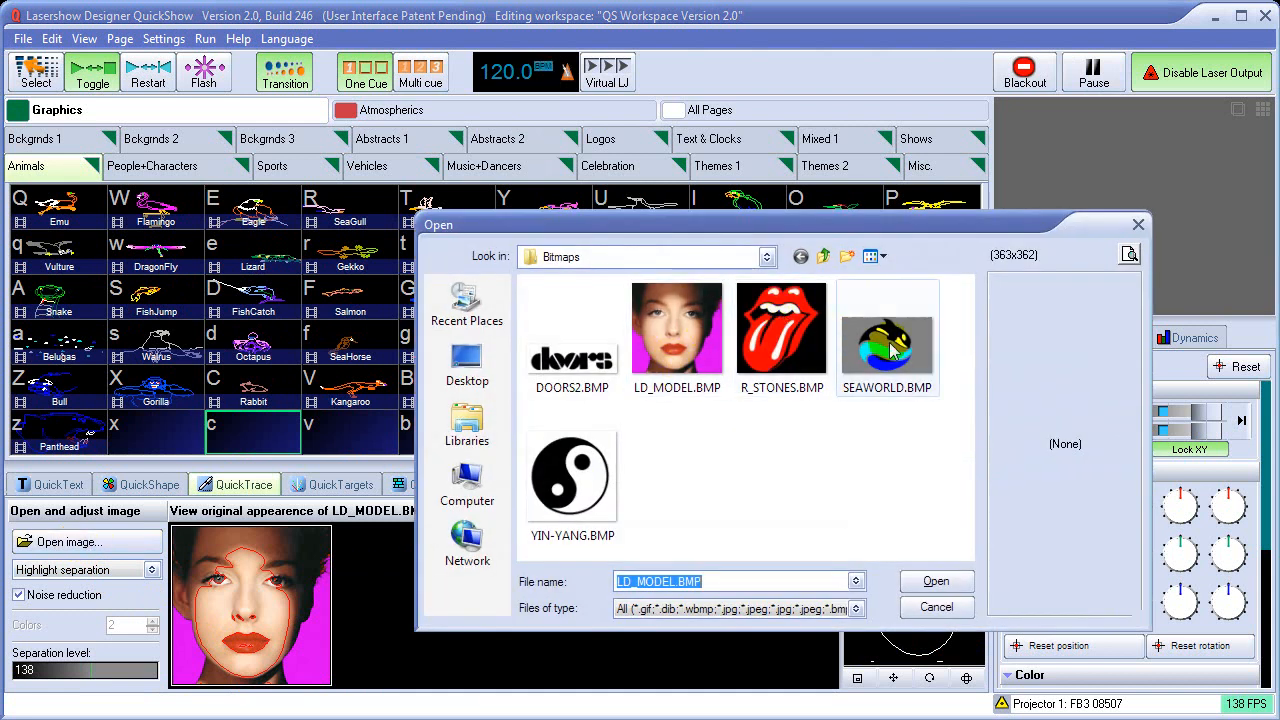
left_click(789, 347)
left_click(935, 581)
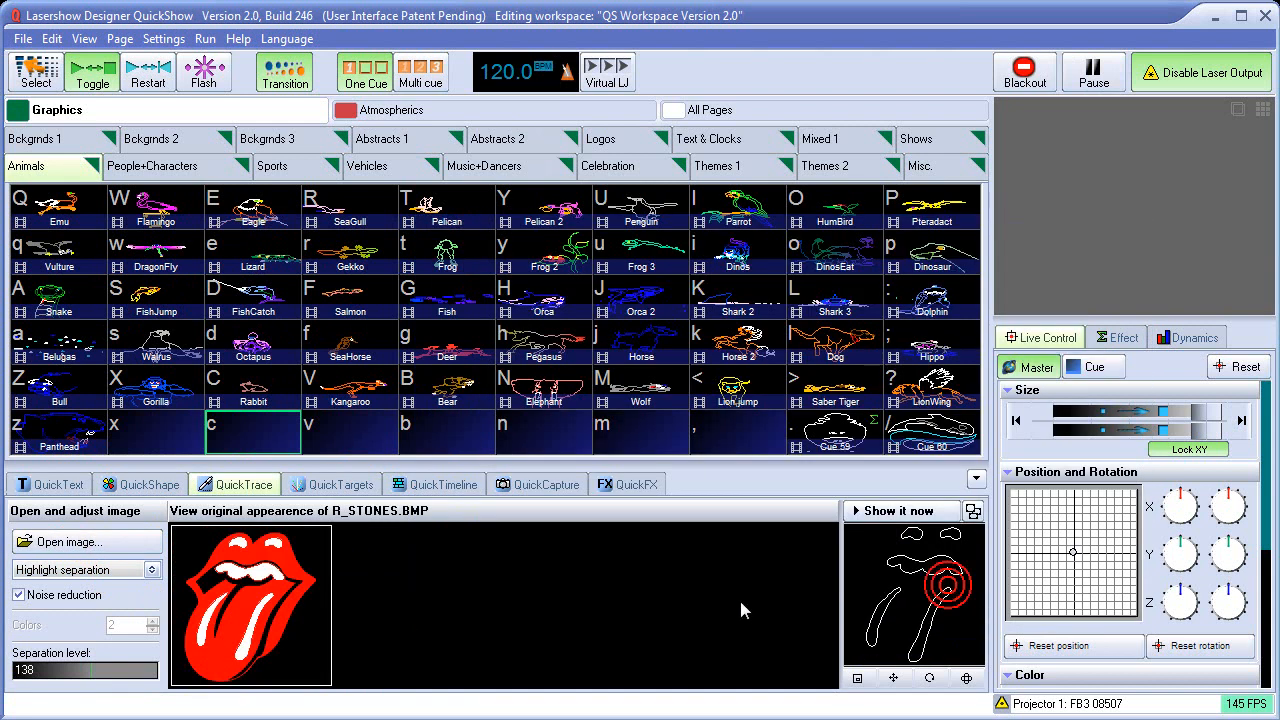
left_click(150, 569)
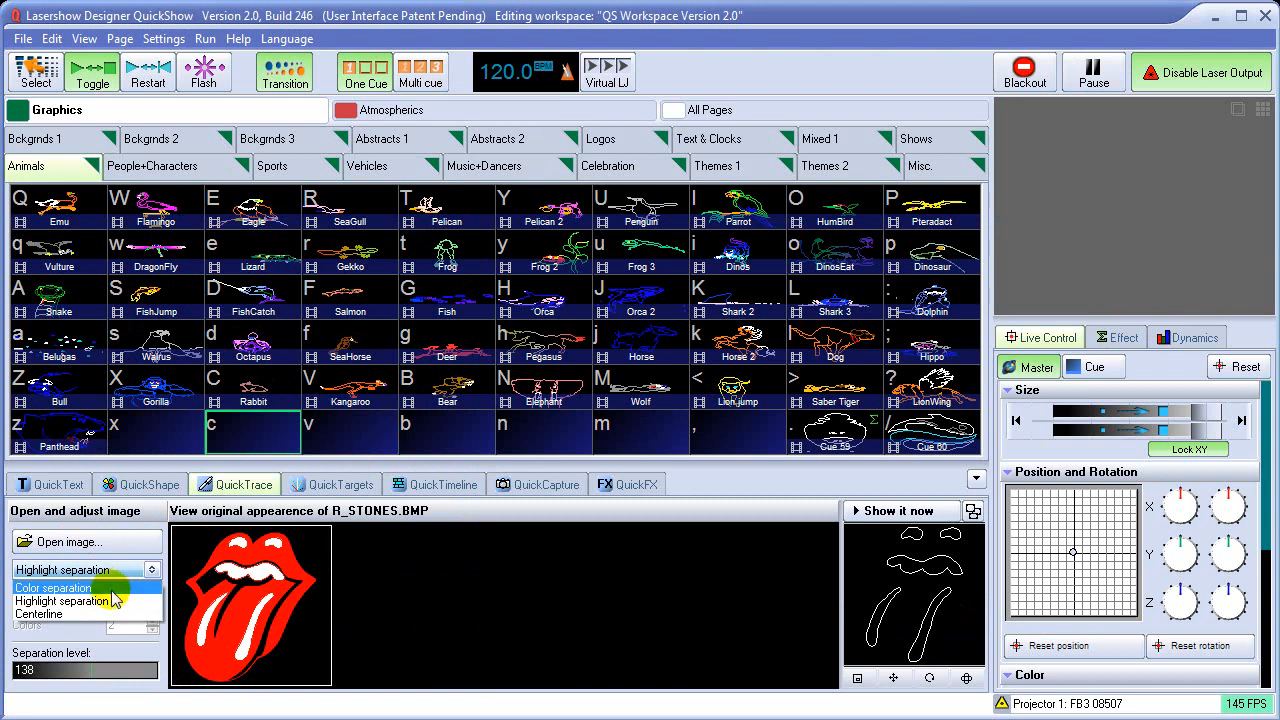
left_click(112, 586)
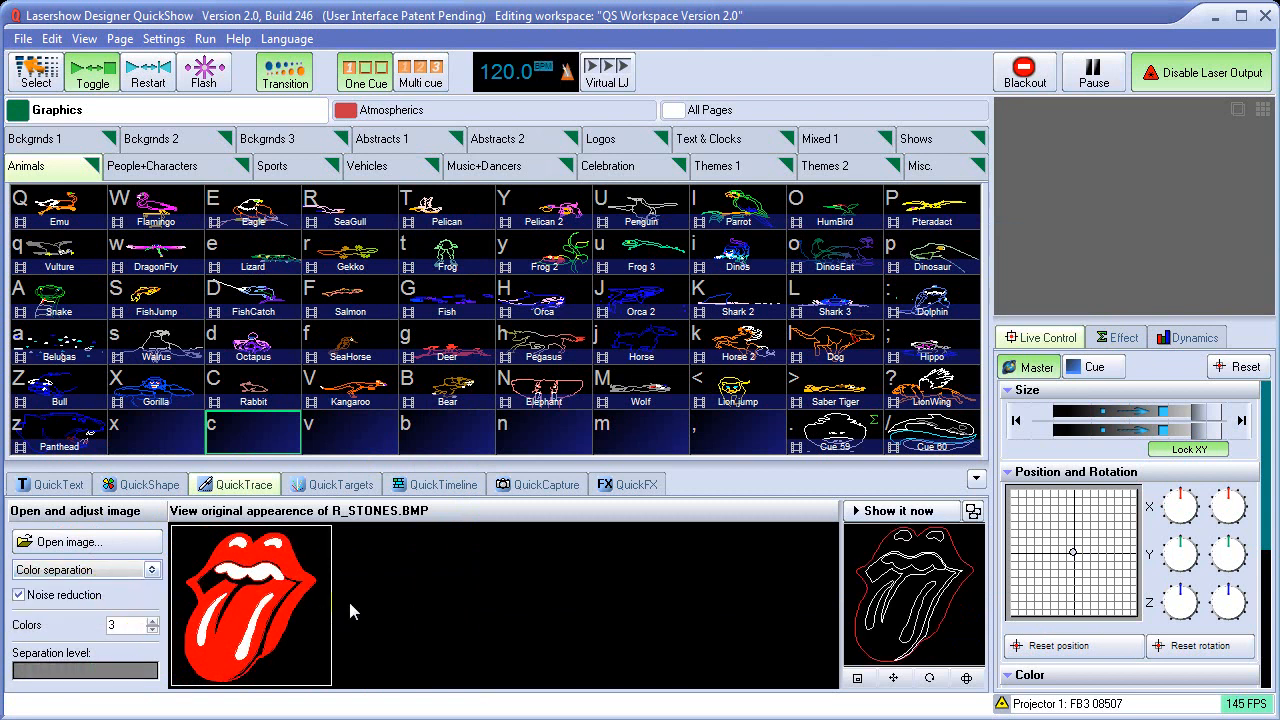
Store the lips-and-tongue trace in the empty "," cue and return to the full-height cue grid
left_click_drag(922, 620, 730, 450)
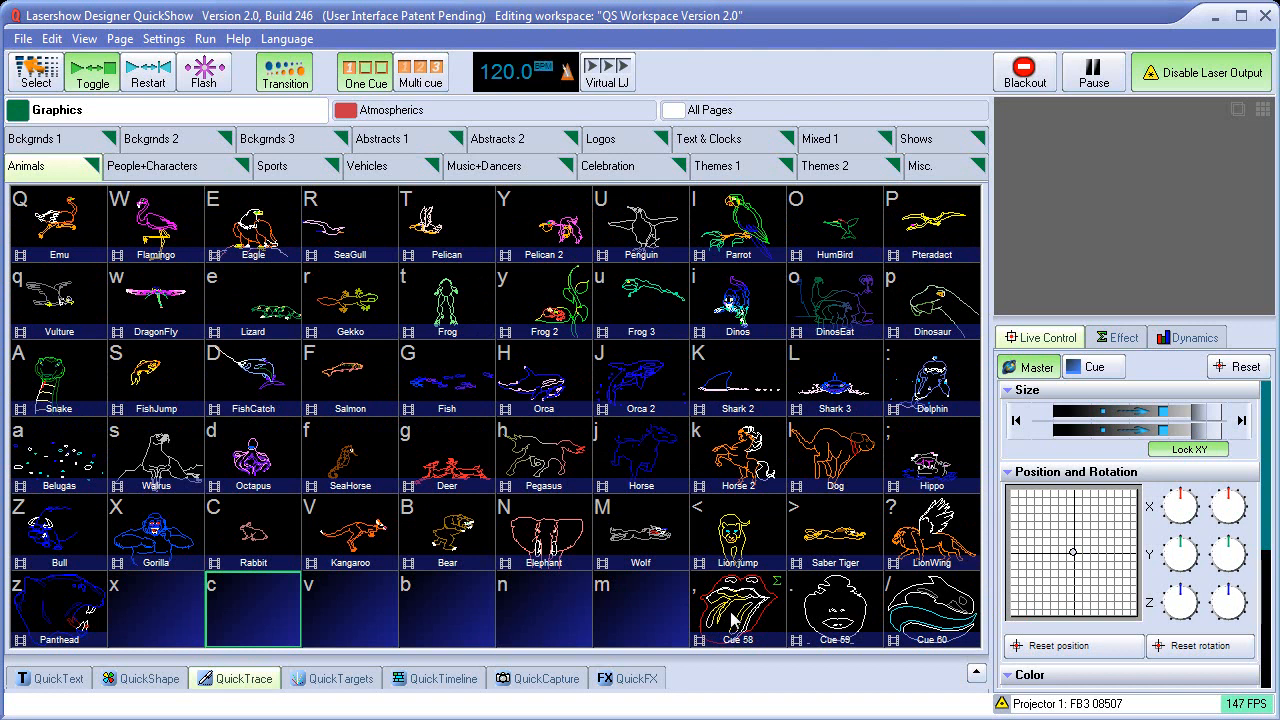
left_click(222, 680)
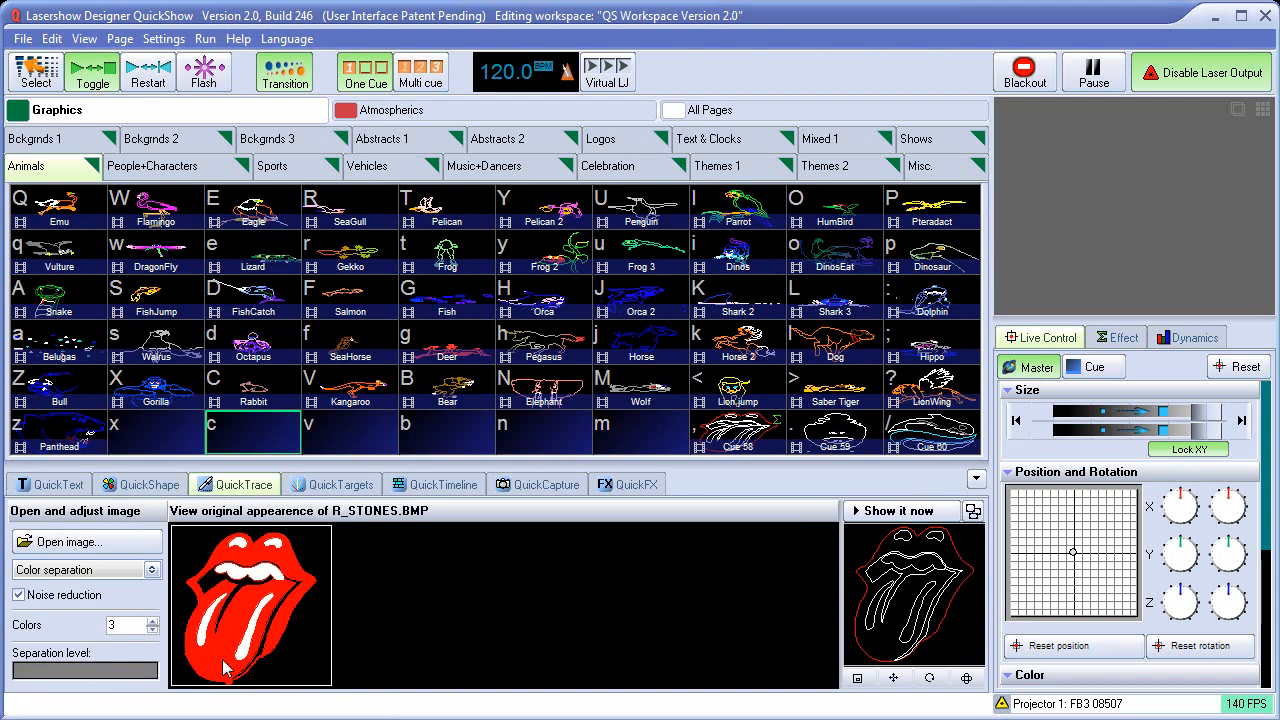
left_click(976, 481)
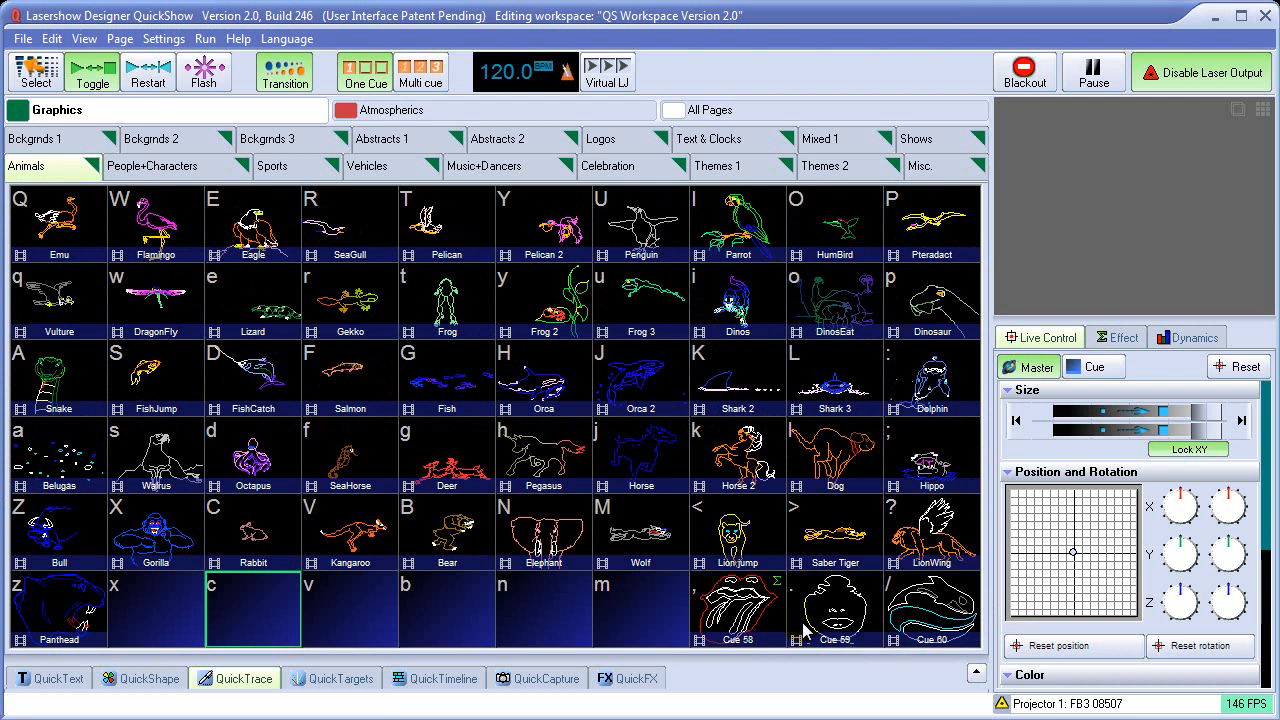
Open Cue 60 for frame editing, shrink the orca logo to about 4 by 3 grid squares and centre it at the frame's upper edge
left_click(940, 620)
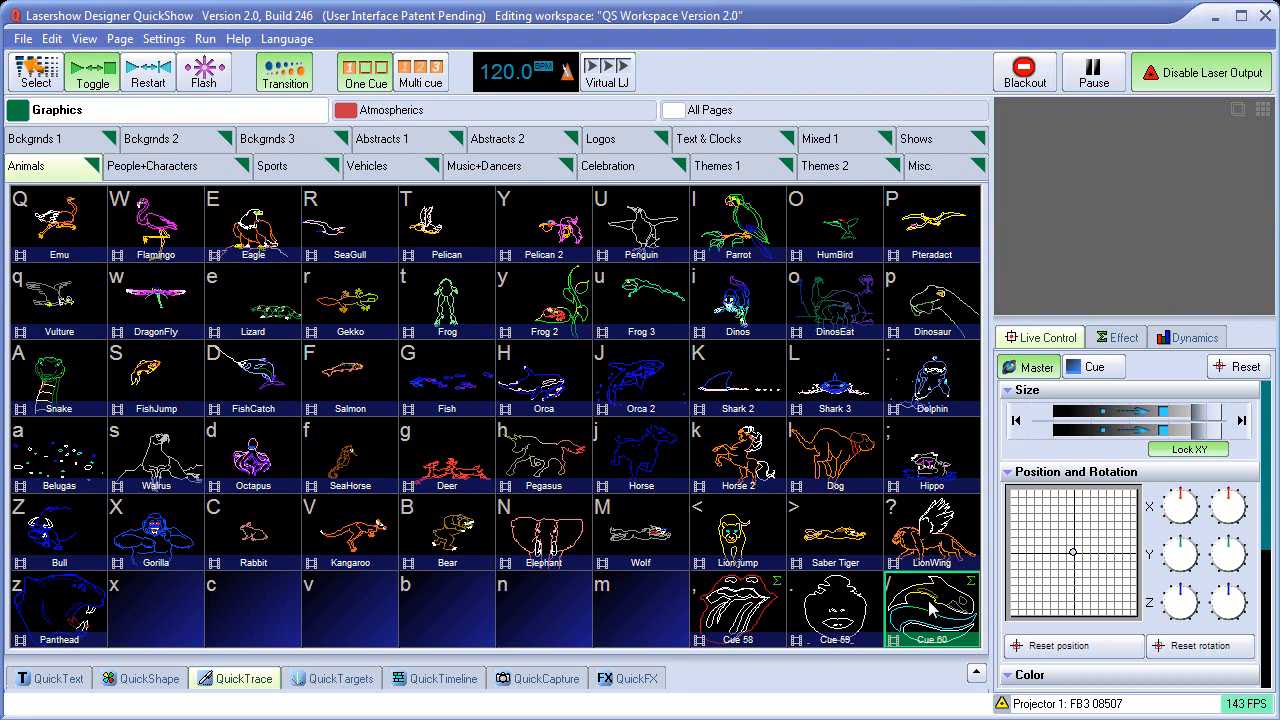
right_click(929, 603)
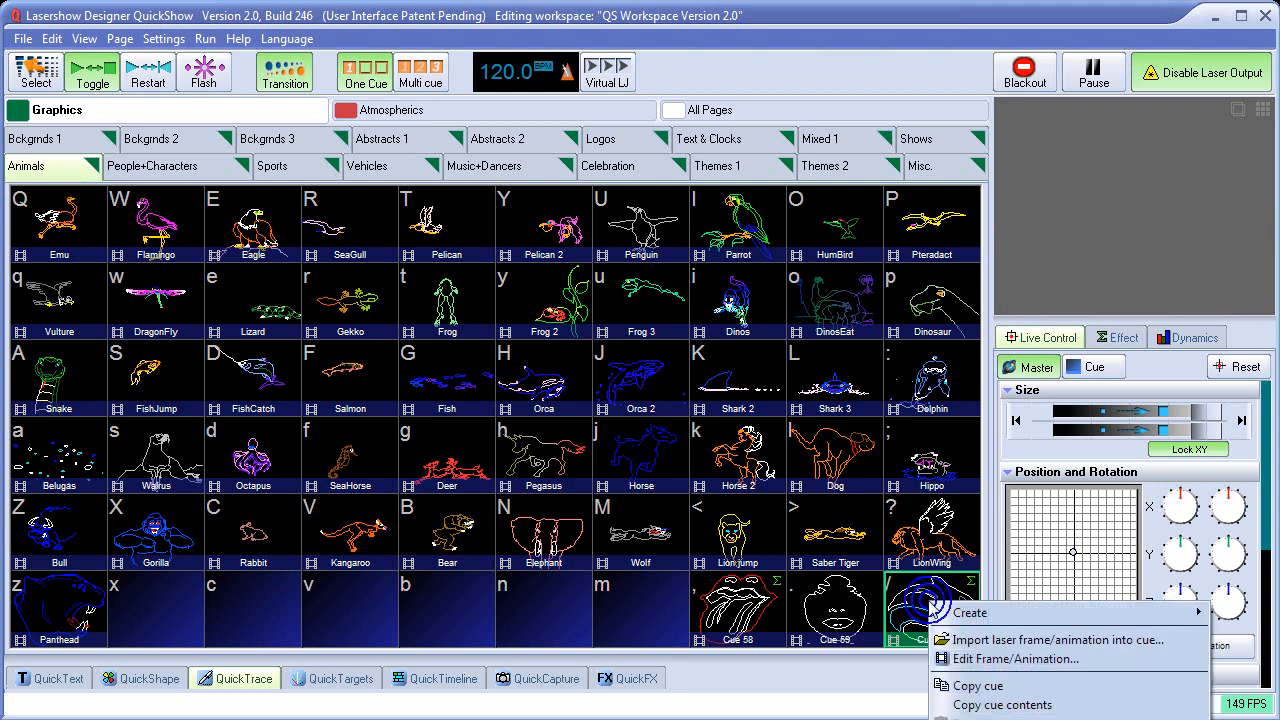
left_click(1032, 658)
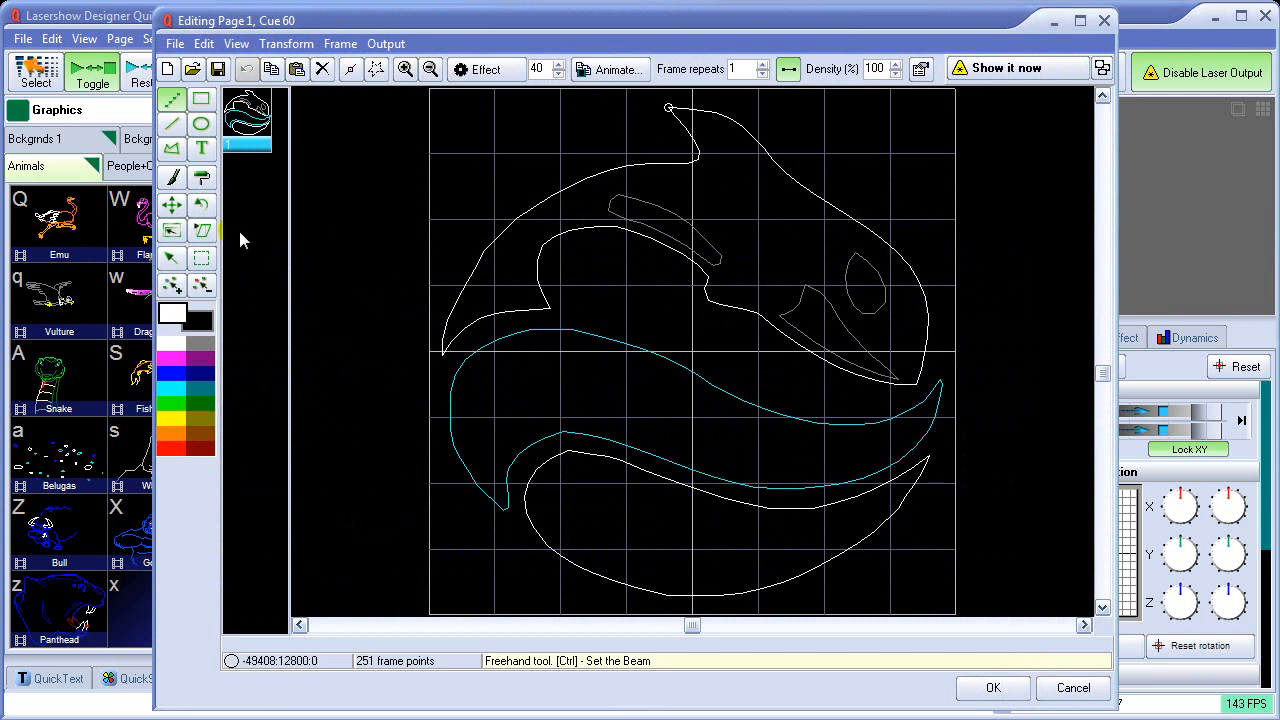
left_click(171, 231)
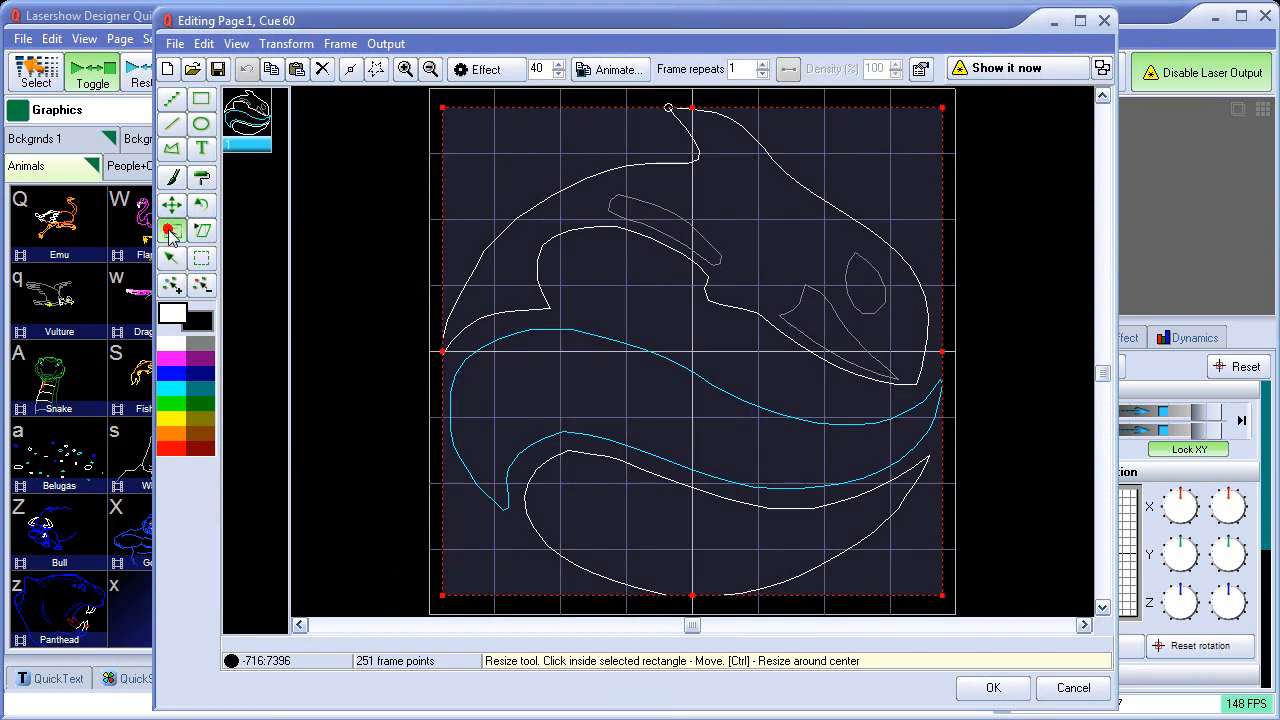
mouse_move(443, 596)
left_mouse_down()
mouse_move(503, 537)
mouse_move(677, 297)
mouse_move(679, 308)
left_mouse_up()
mouse_move(822, 200)
left_mouse_down()
mouse_move(557, 214)
mouse_move(709, 266)
mouse_move(677, 234)
mouse_move(703, 203)
left_mouse_up()
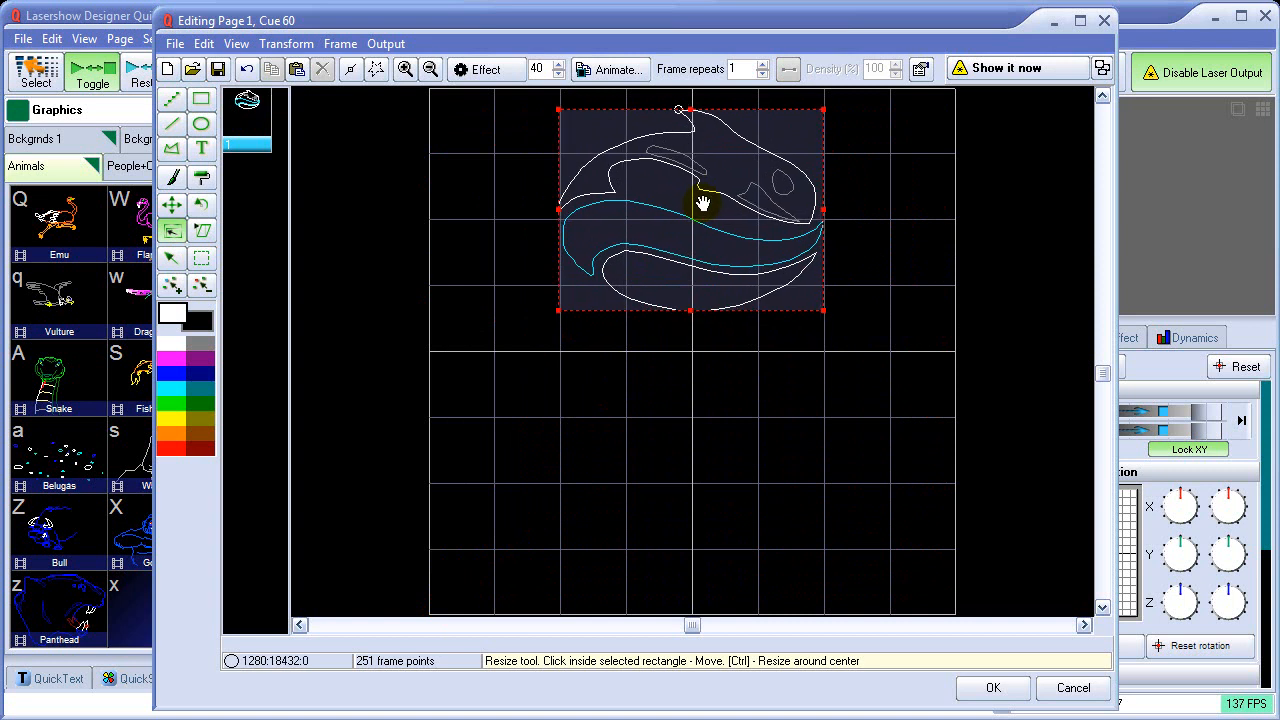
Add the text "Sea World" below the logo, aligned bottom centre, with Scale X 0.72 and Scale Y 0.80
left_click(201, 148)
left_click(557, 439)
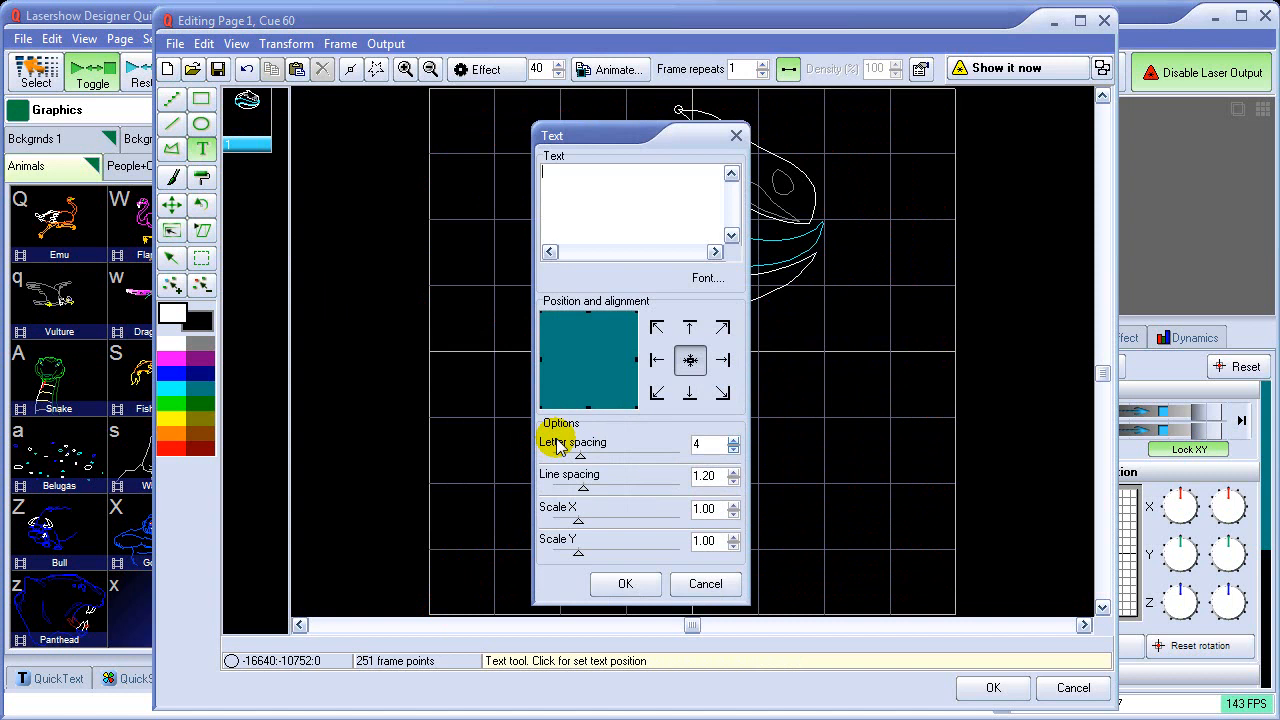
type("Sea World")
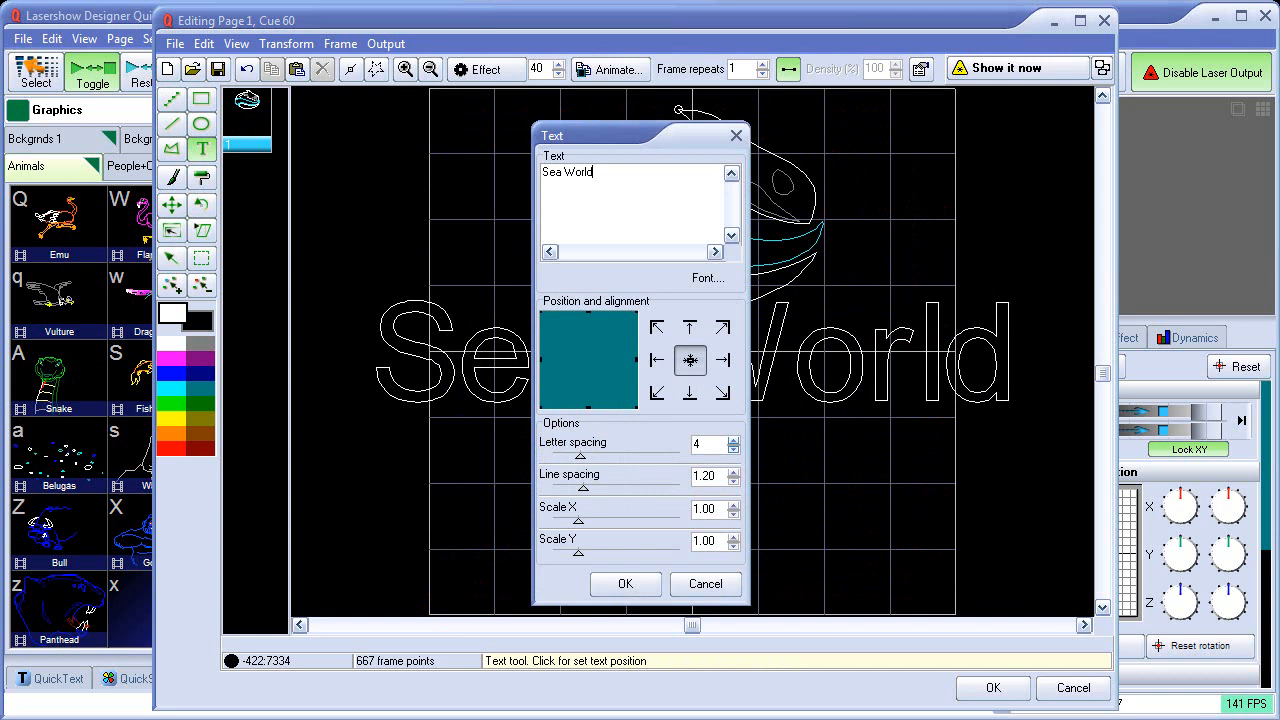
left_click(689, 393)
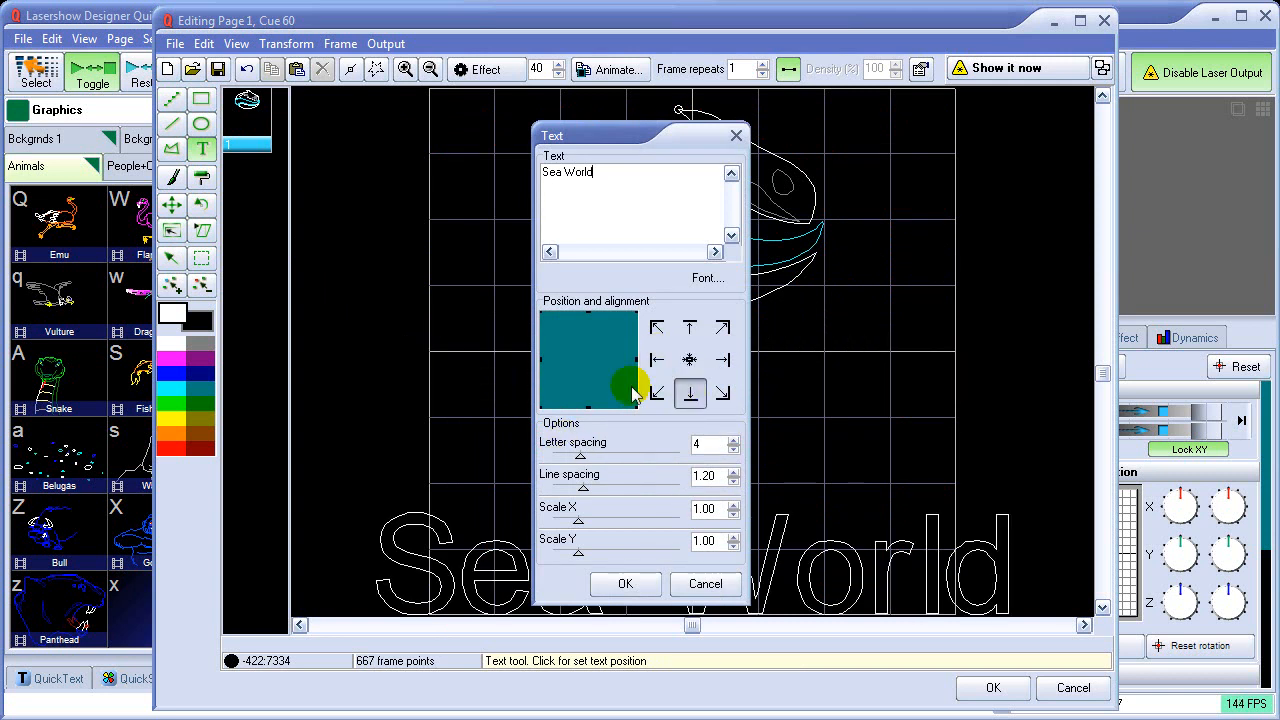
left_click_drag(576, 522, 571, 554)
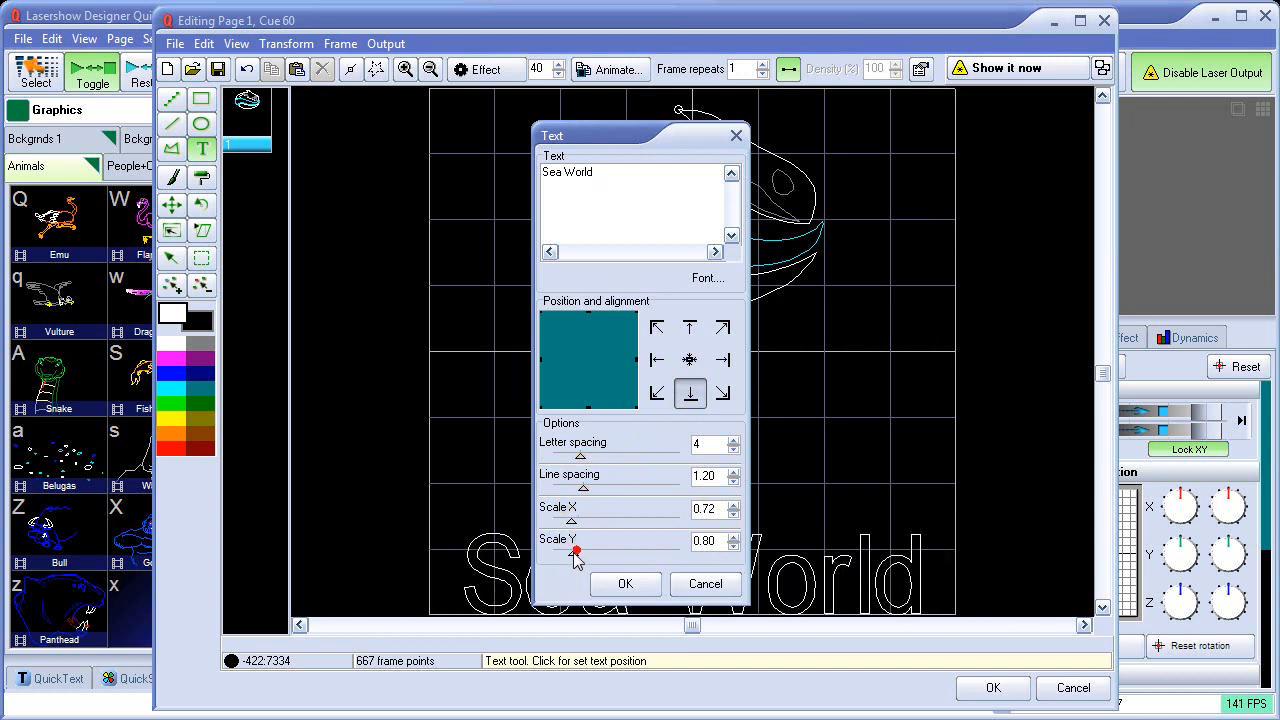
left_click(628, 585)
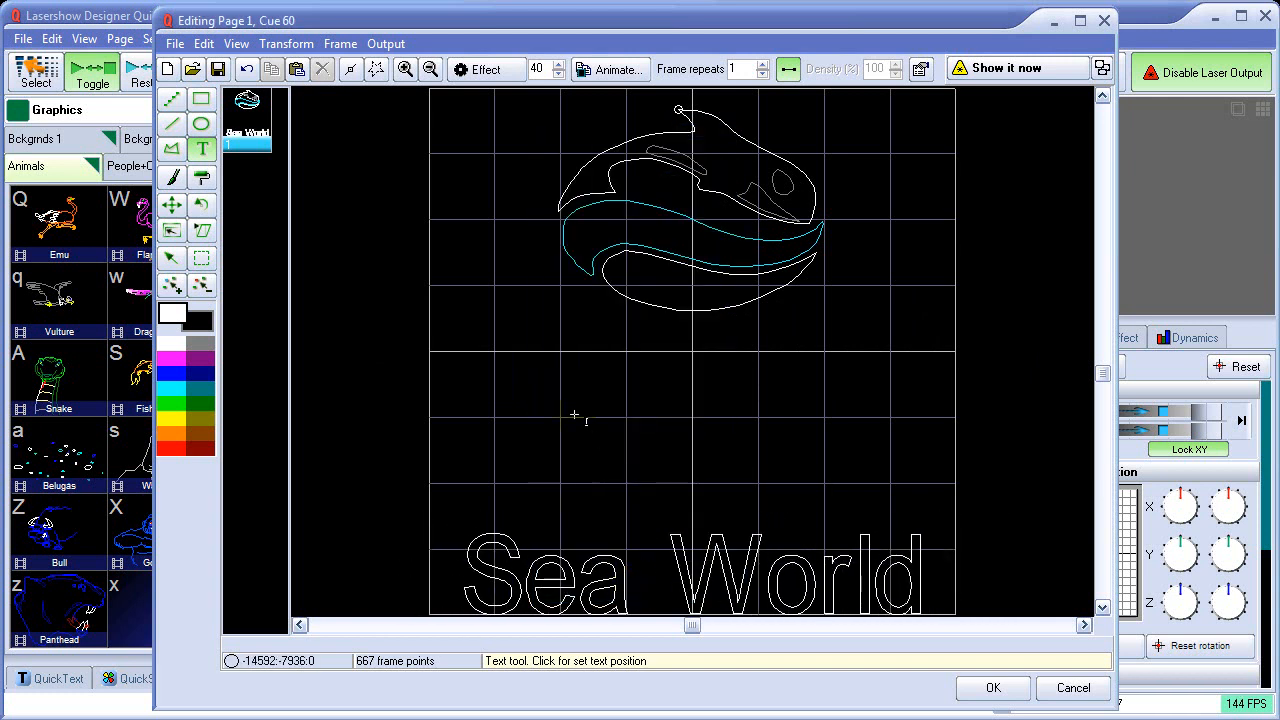
Select all points of the orca logo and enlarge it slightly toward its lower-left corner
left_click(202, 262)
left_click_drag(597, 330, 880, 94)
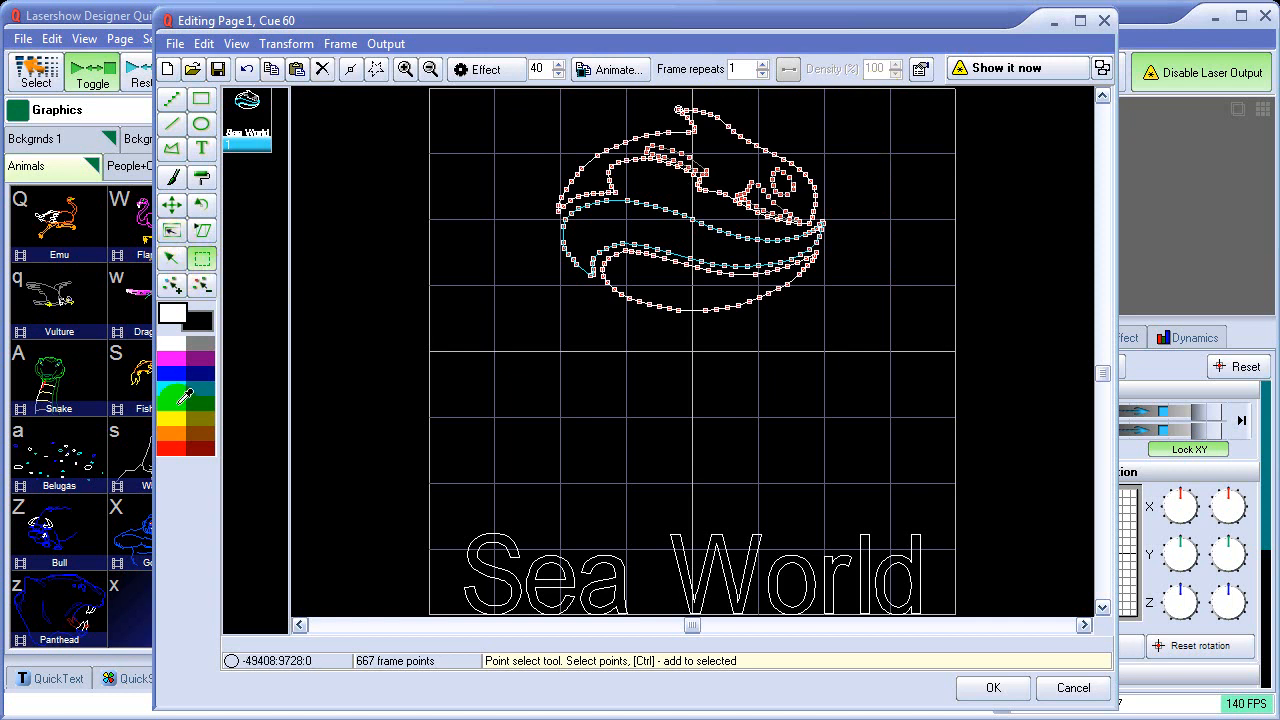
left_click(173, 232)
left_click_drag(557, 310, 540, 328)
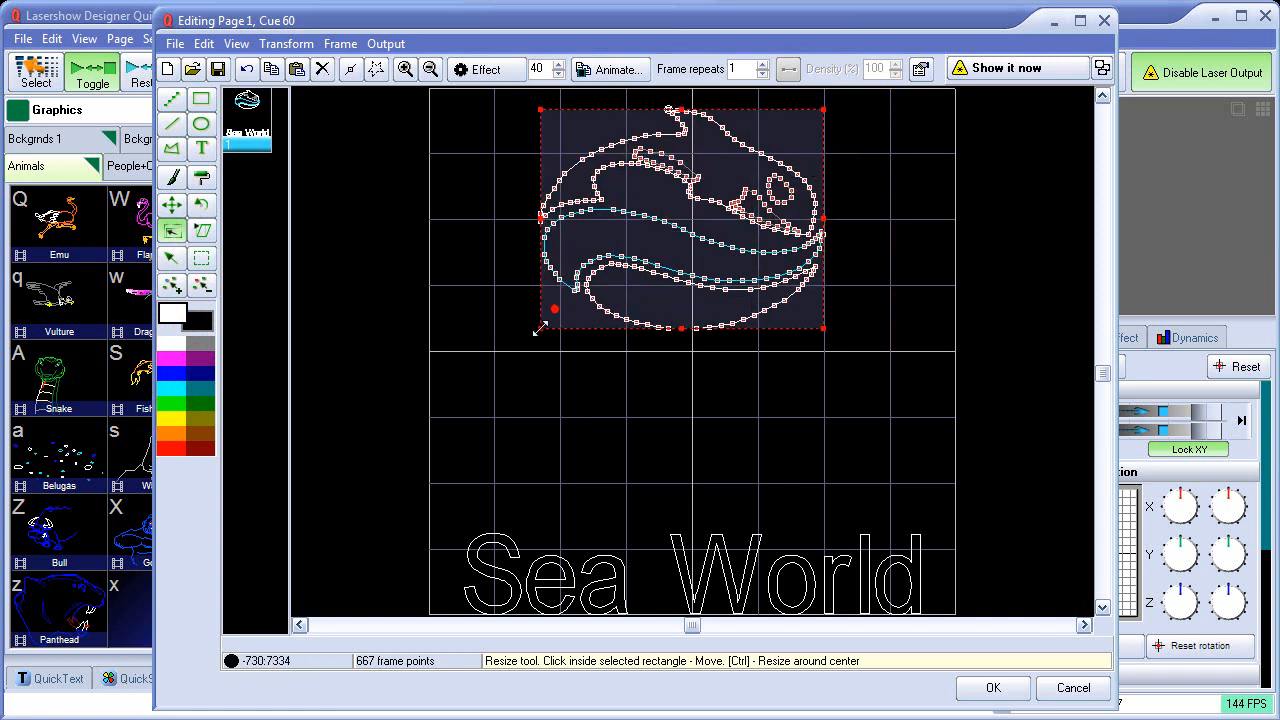
Shear the orca logo by stretching its lower-left corner down and outward and pulling its lower-right corner up and inward
left_click(203, 232)
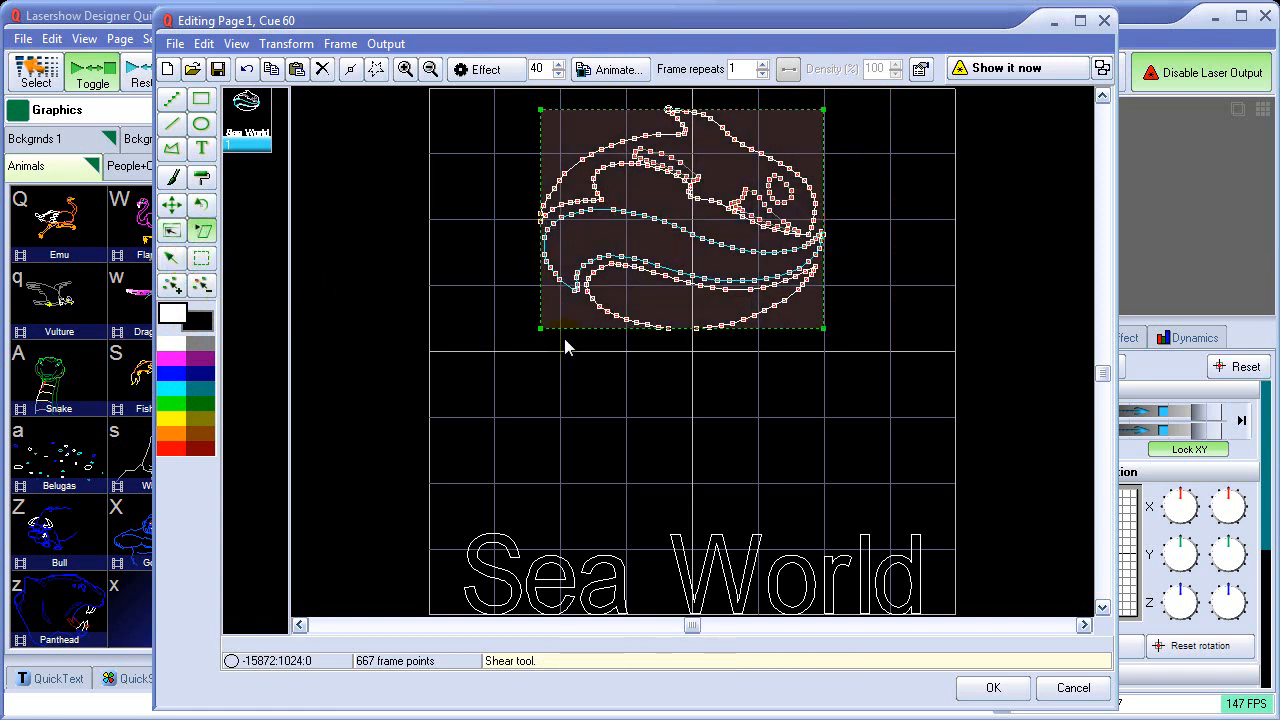
left_click_drag(539, 328, 499, 436)
left_click_drag(493, 482, 450, 495)
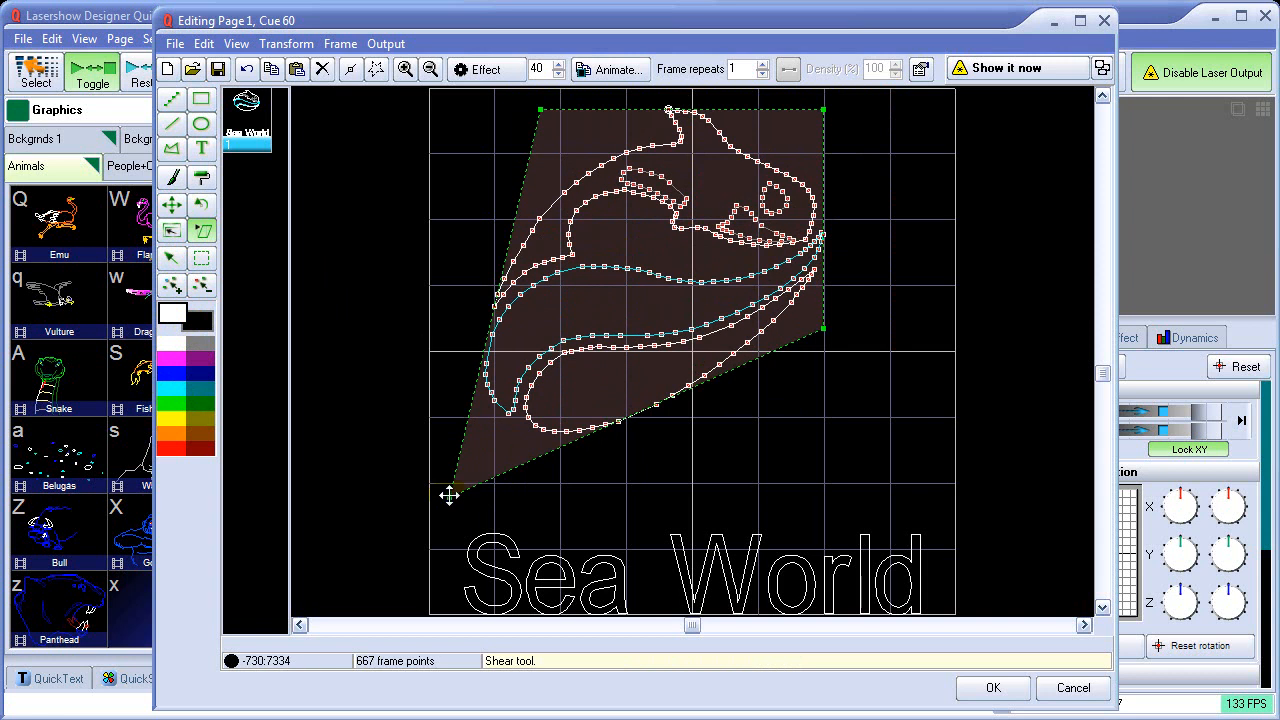
left_click_drag(820, 330, 748, 267)
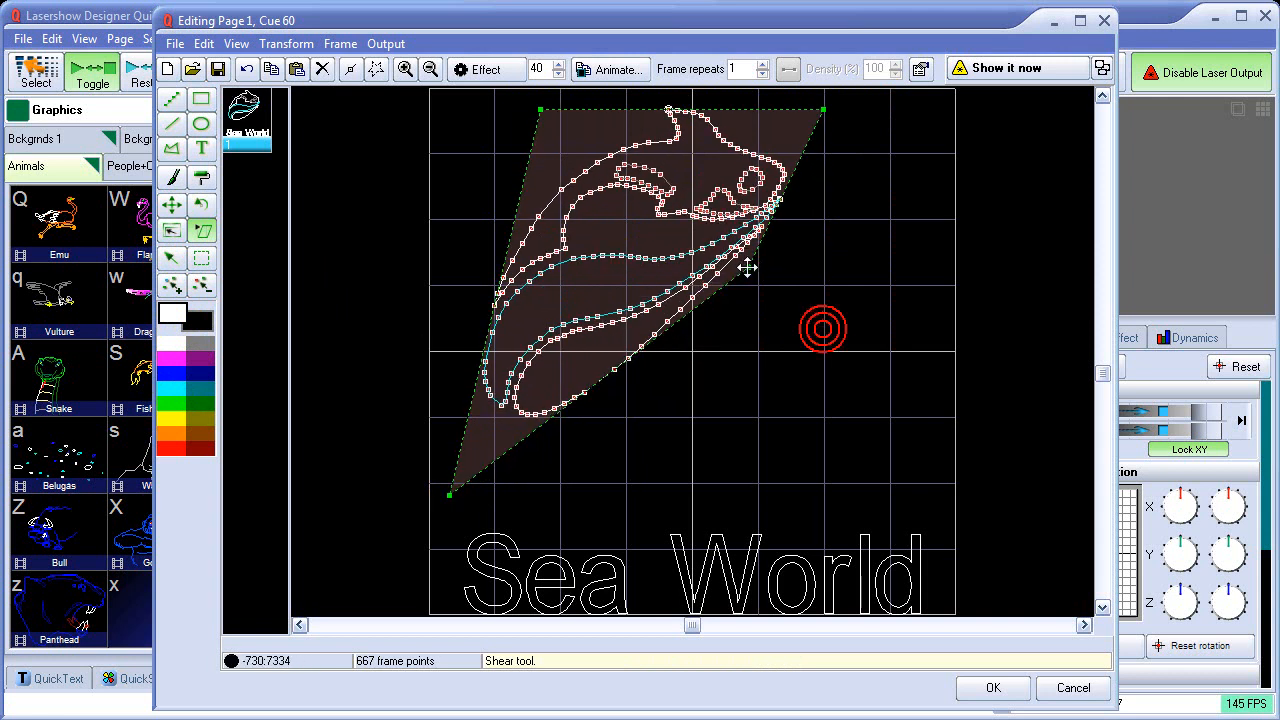
Select all points of the "Sea World" text and move it up by about one grid square
left_click(201, 258)
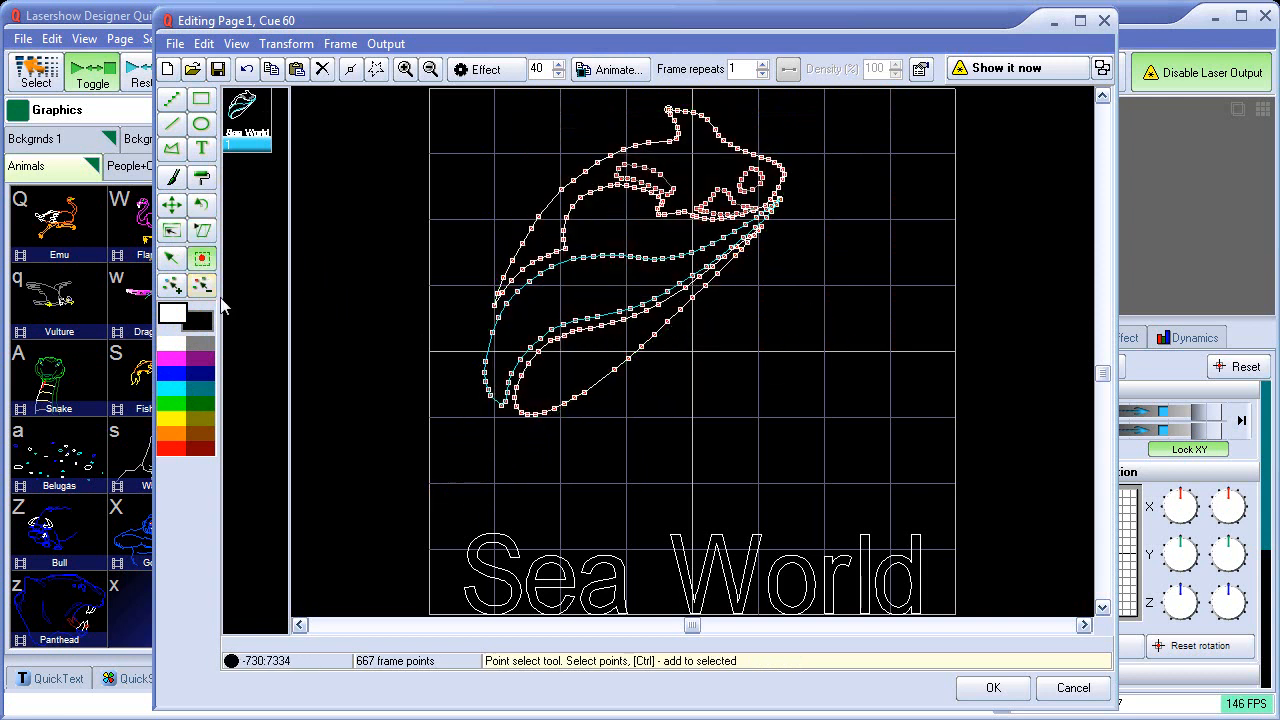
mouse_move(460, 500)
left_mouse_down()
mouse_move(595, 581)
mouse_move(945, 625)
left_mouse_up()
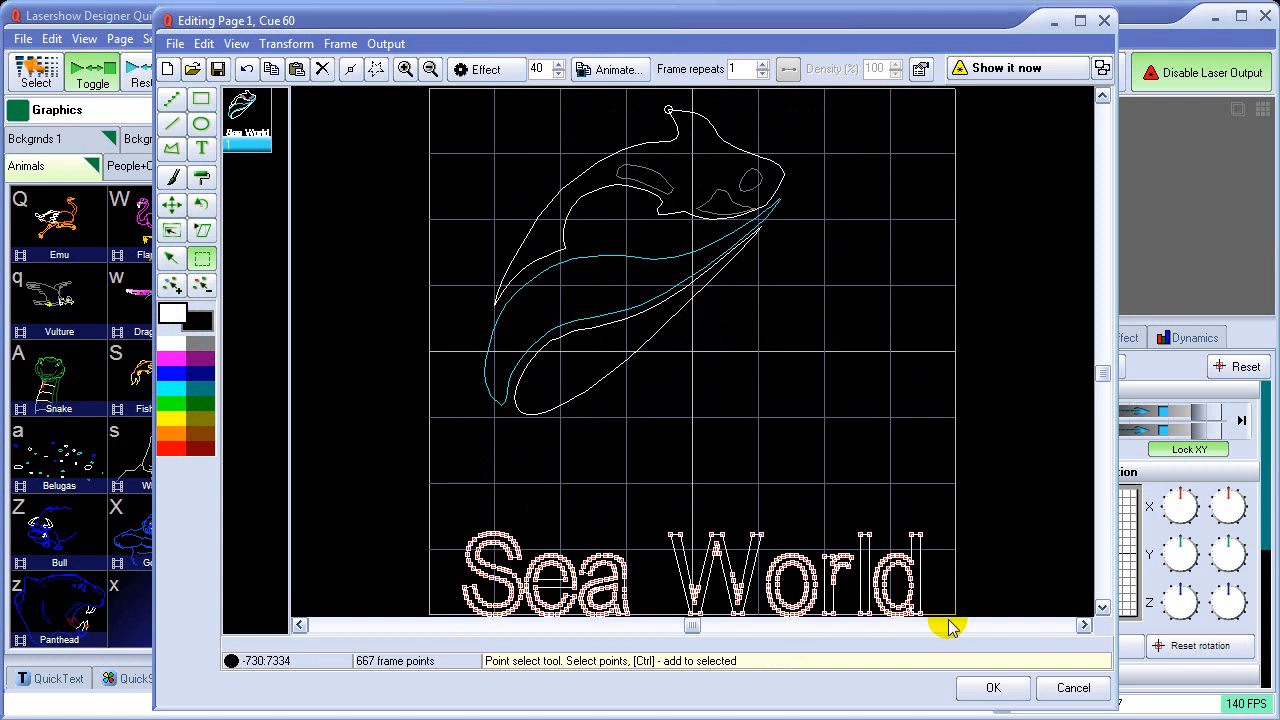
left_click(172, 204)
left_click_drag(676, 572, 686, 512)
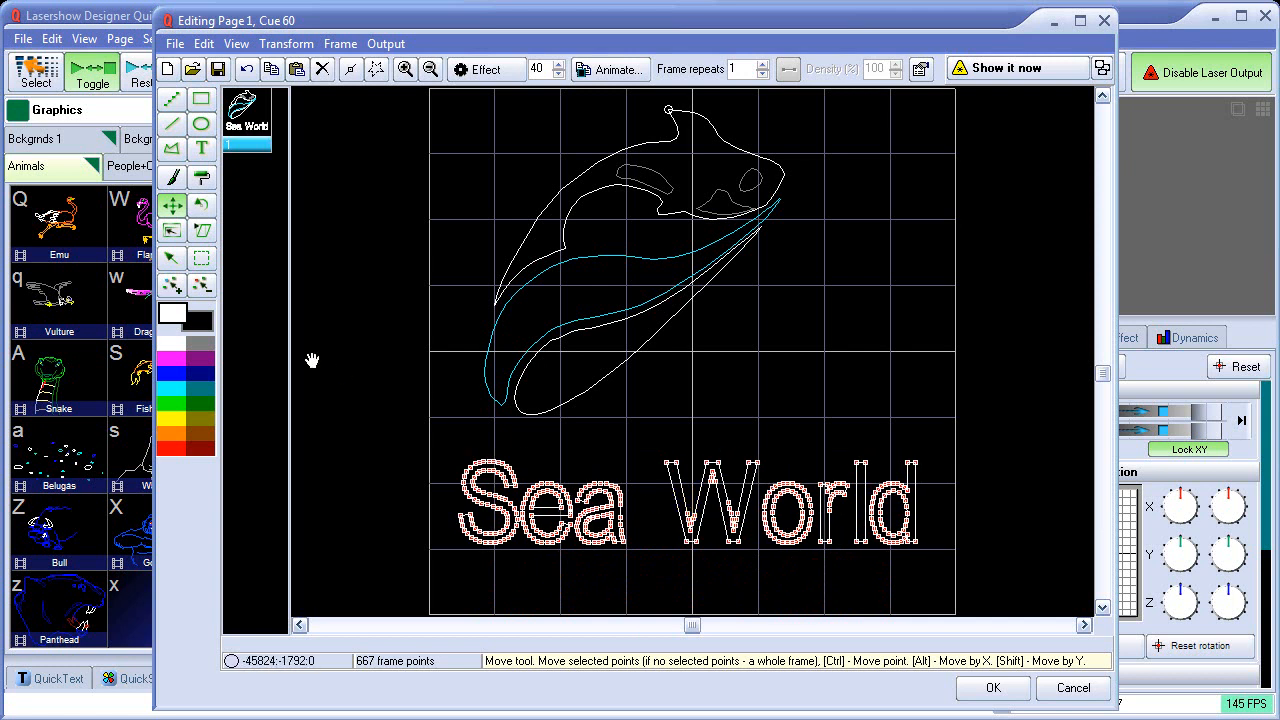
Recolor the selected "Sea World" text blue with the Paint roller tool and deselect its points
left_click(202, 177)
left_click(172, 373)
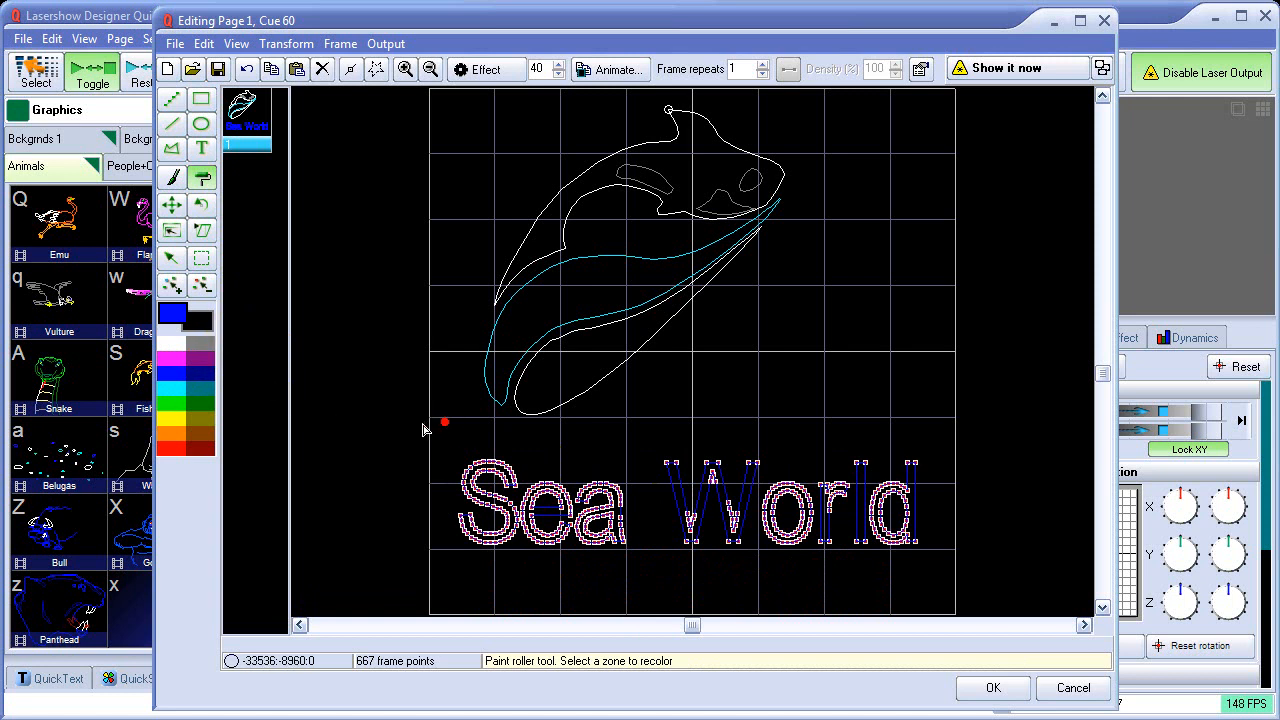
left_click(171, 258)
left_click(433, 437)
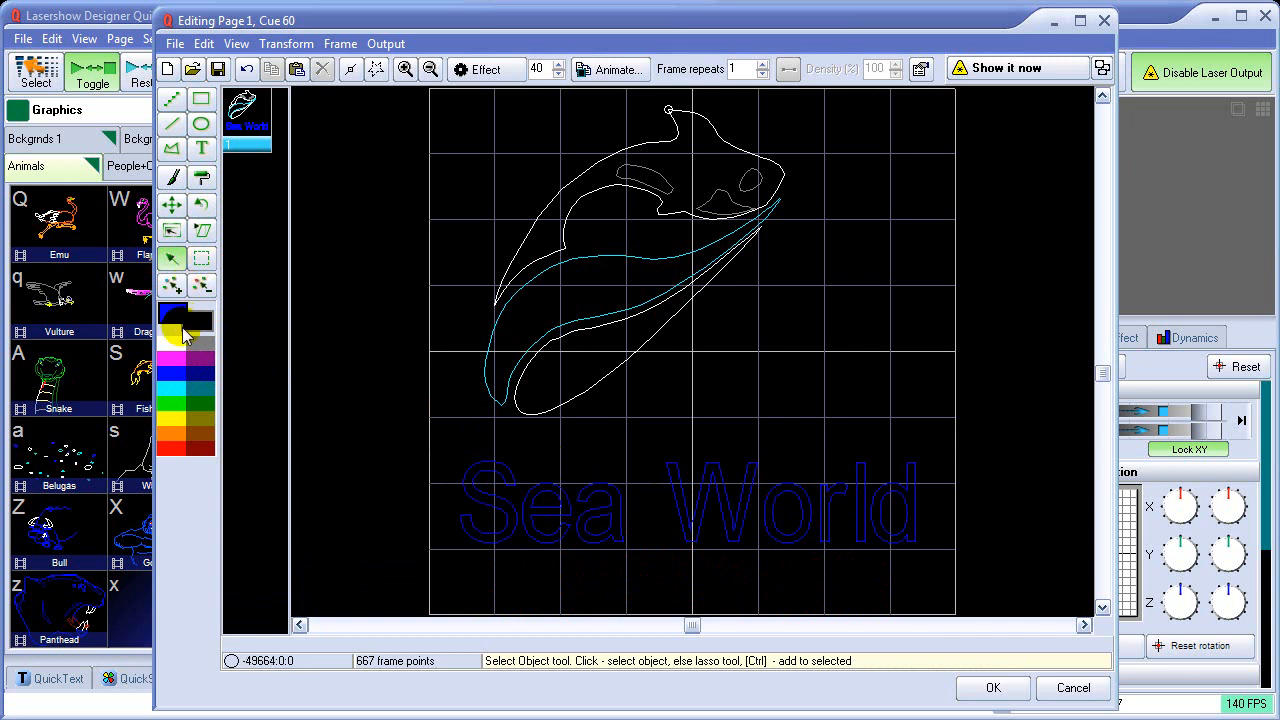
Recolor only the word "World" yellow with the Paint roller tool
left_click(201, 177)
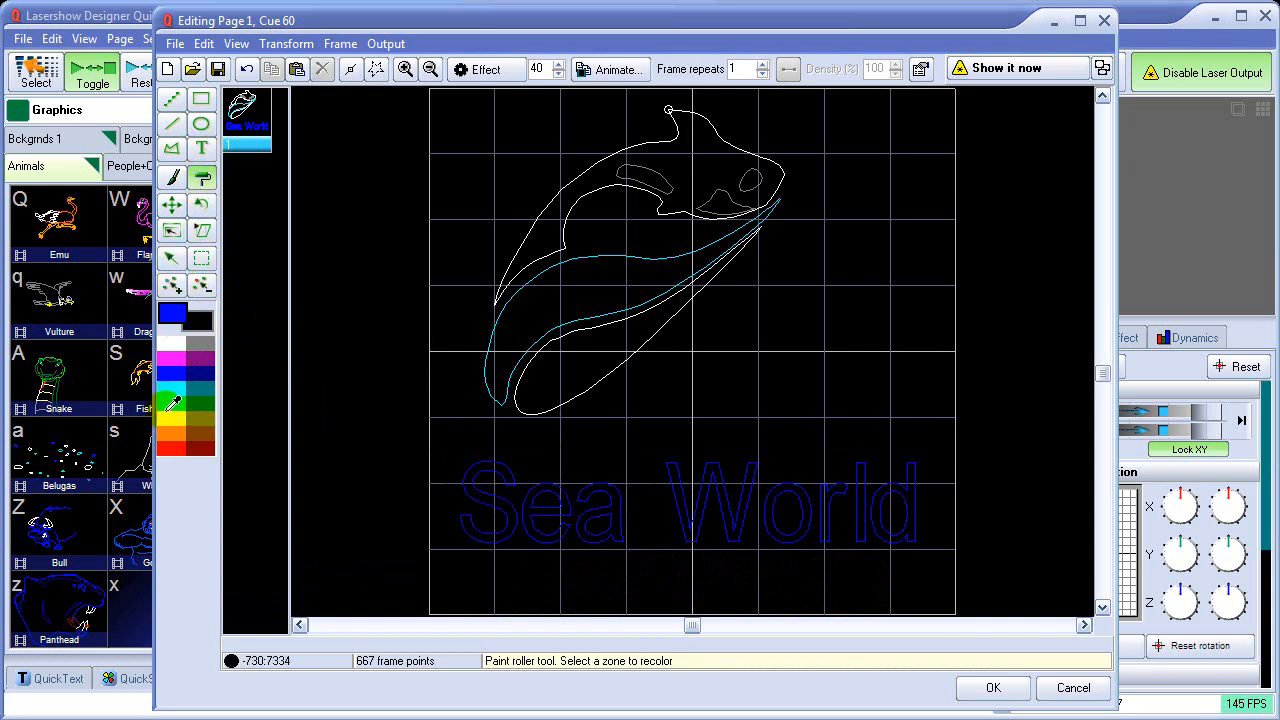
left_click(177, 416)
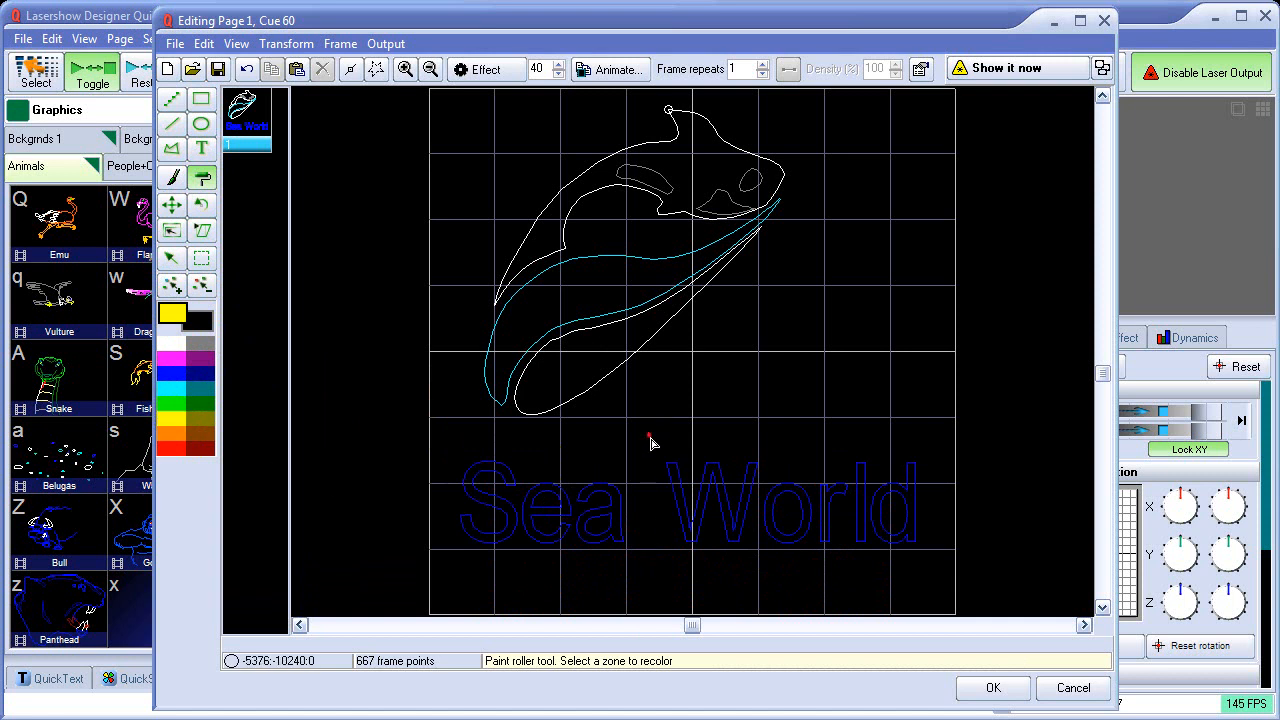
left_click_drag(649, 434, 932, 612)
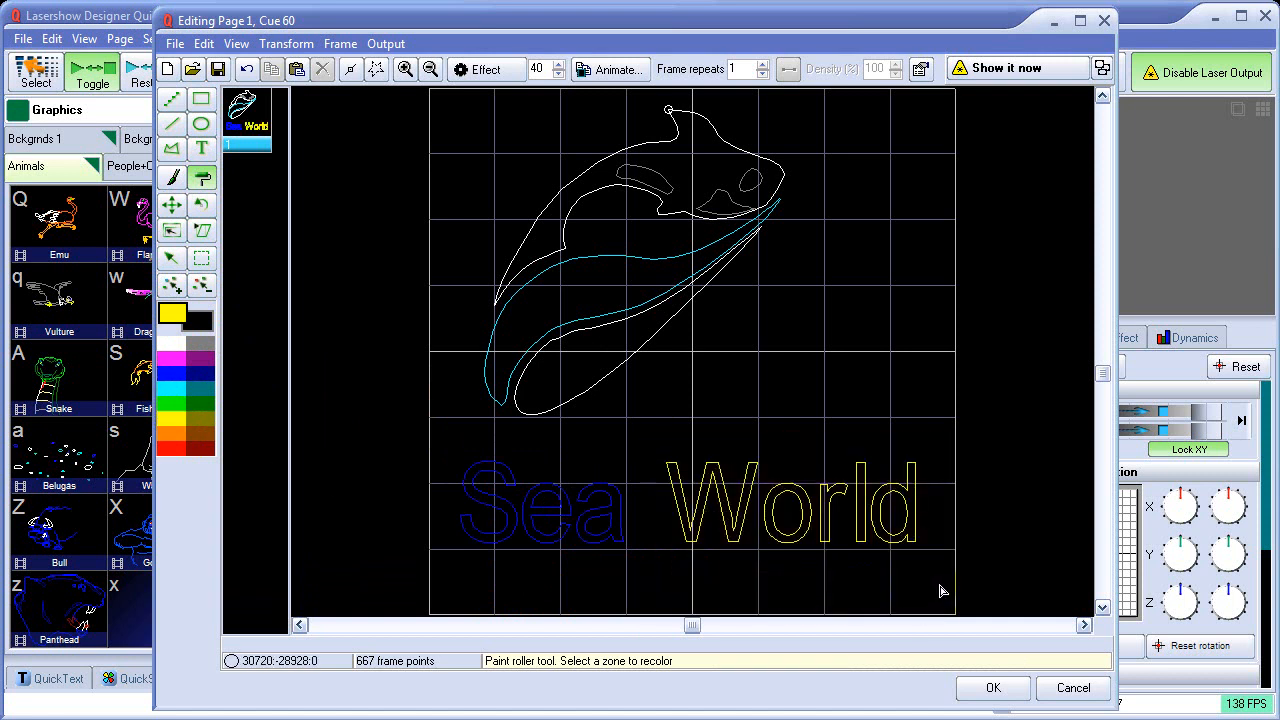
Preview the edited logo as laser output, stop the output, and save the frame back to Cue 60
left_click(1011, 72)
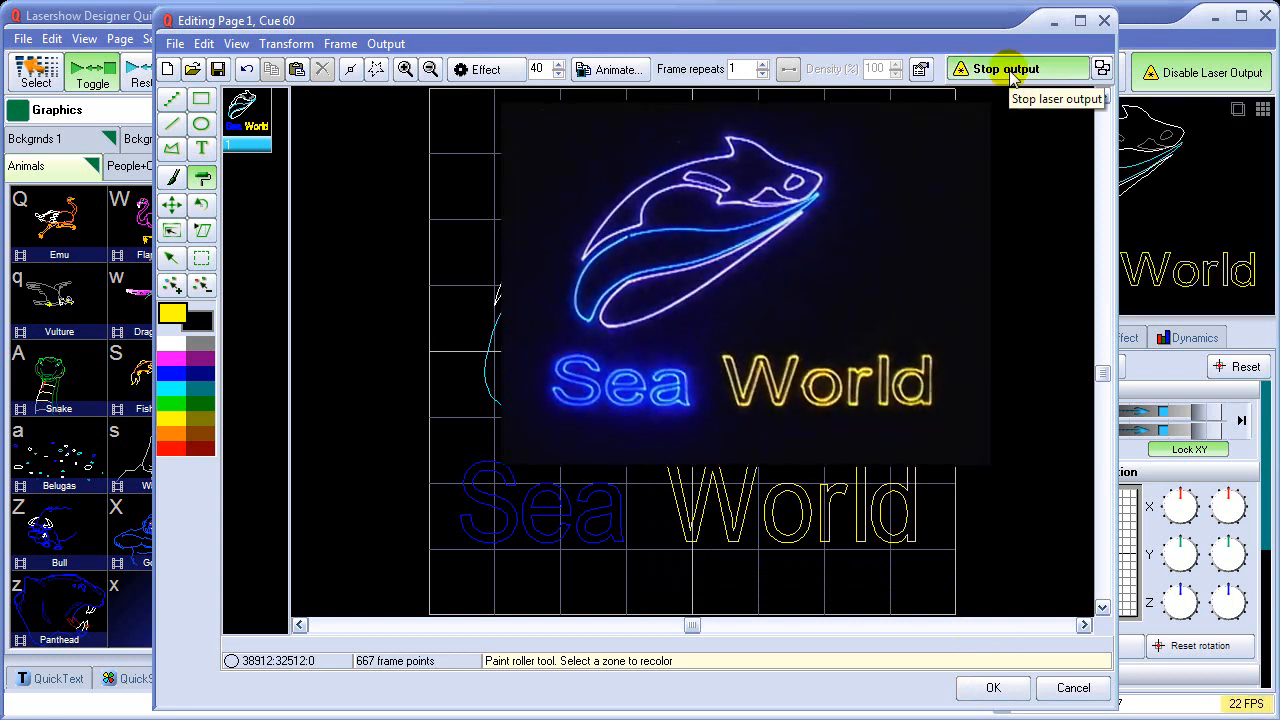
left_click(1009, 74)
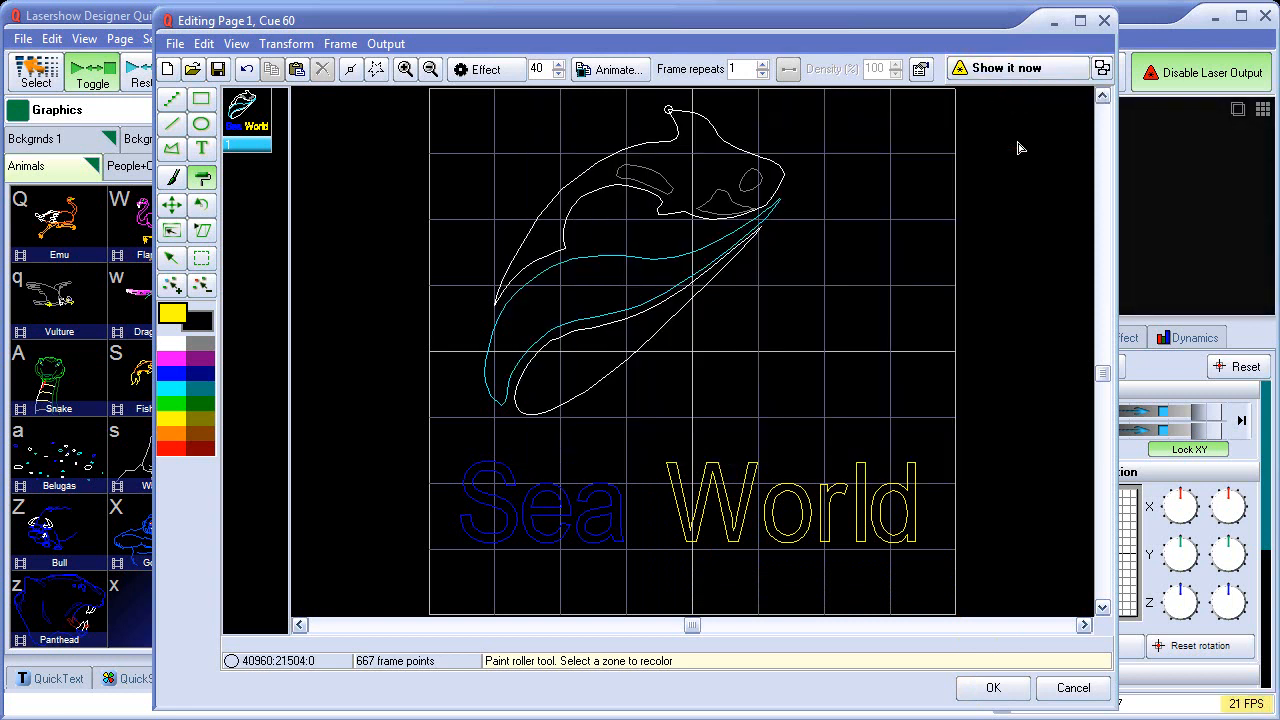
left_click(993, 687)
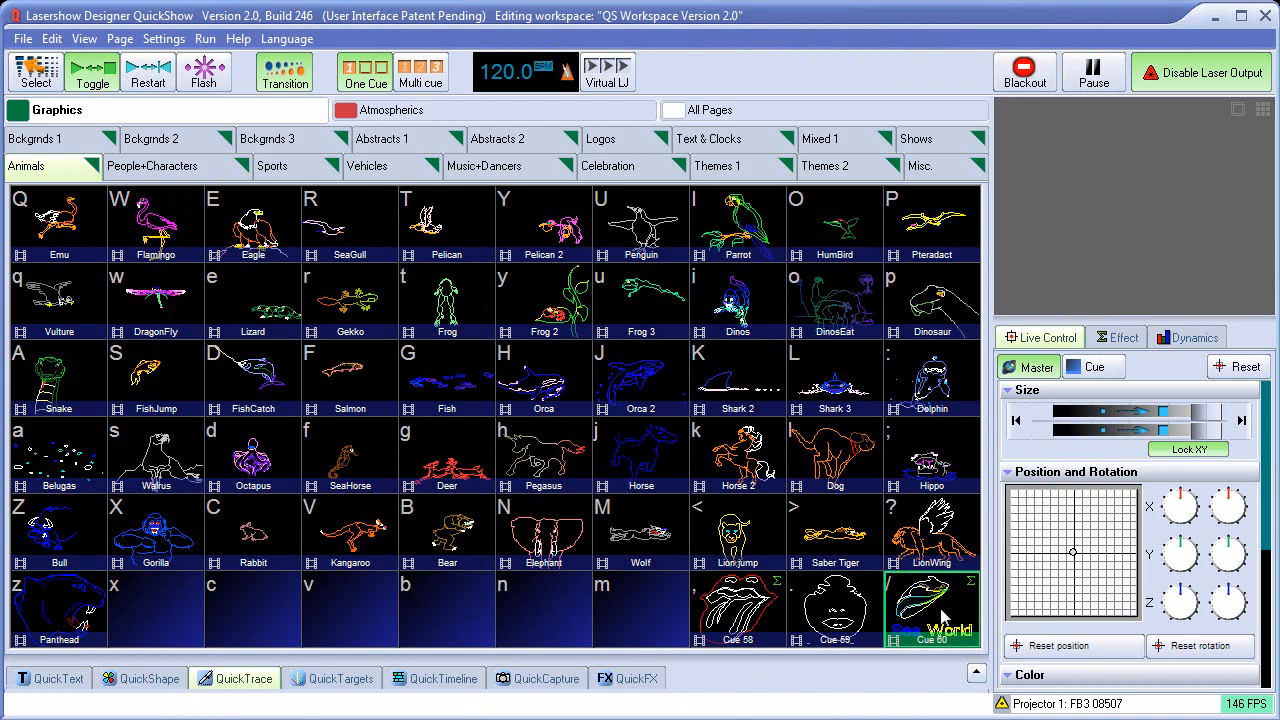
Open the face frame in Cue 59 for editing and delete the short stray dash below the chin with the Select Object tool
right_click(827, 611)
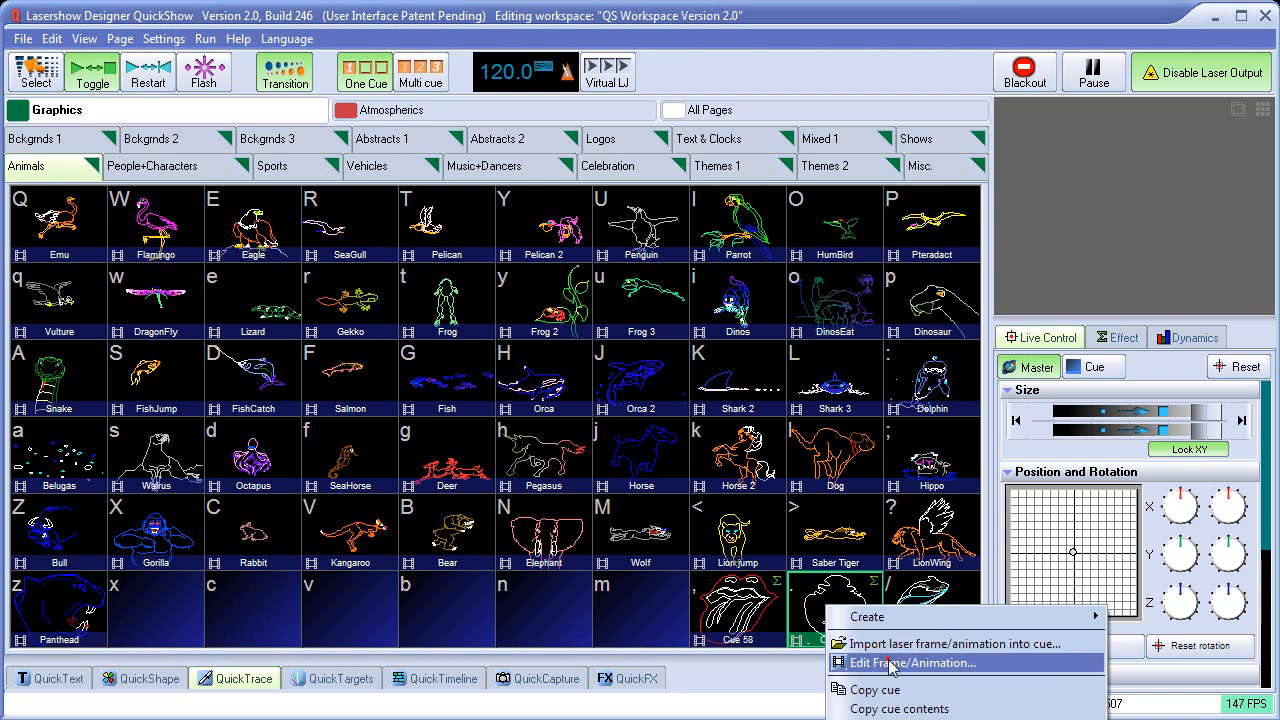
left_click(890, 664)
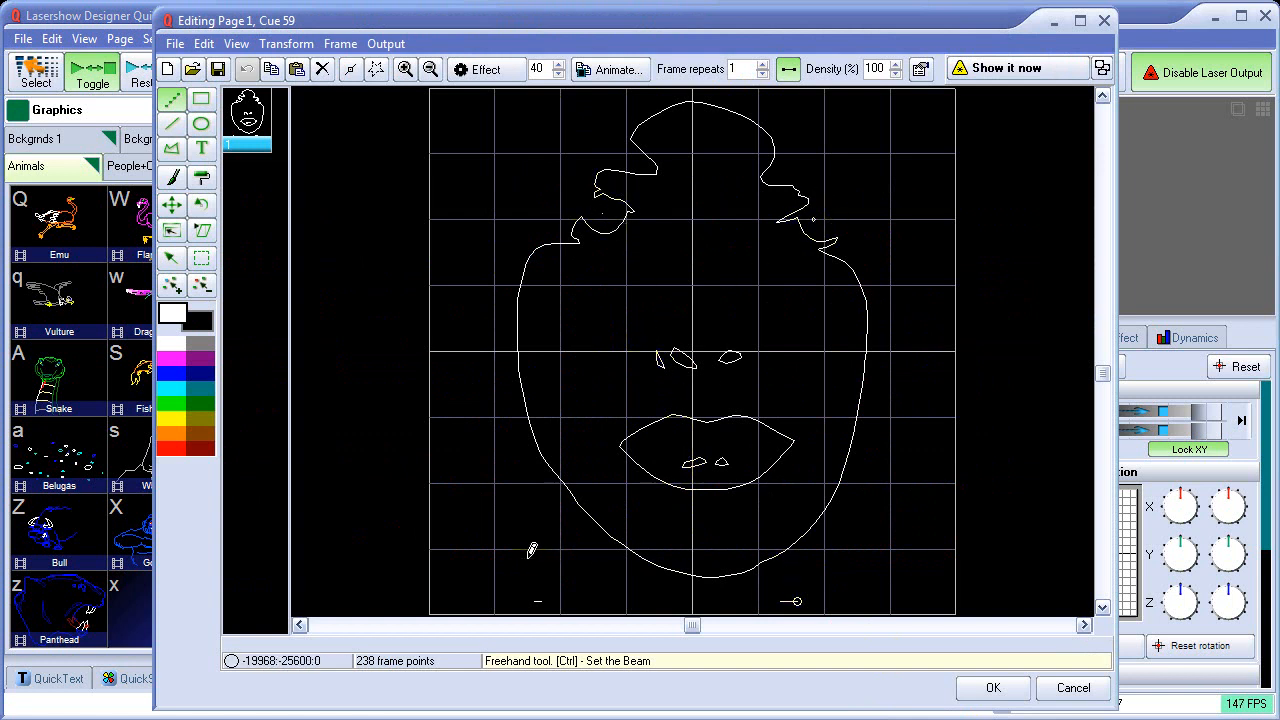
left_click(176, 260)
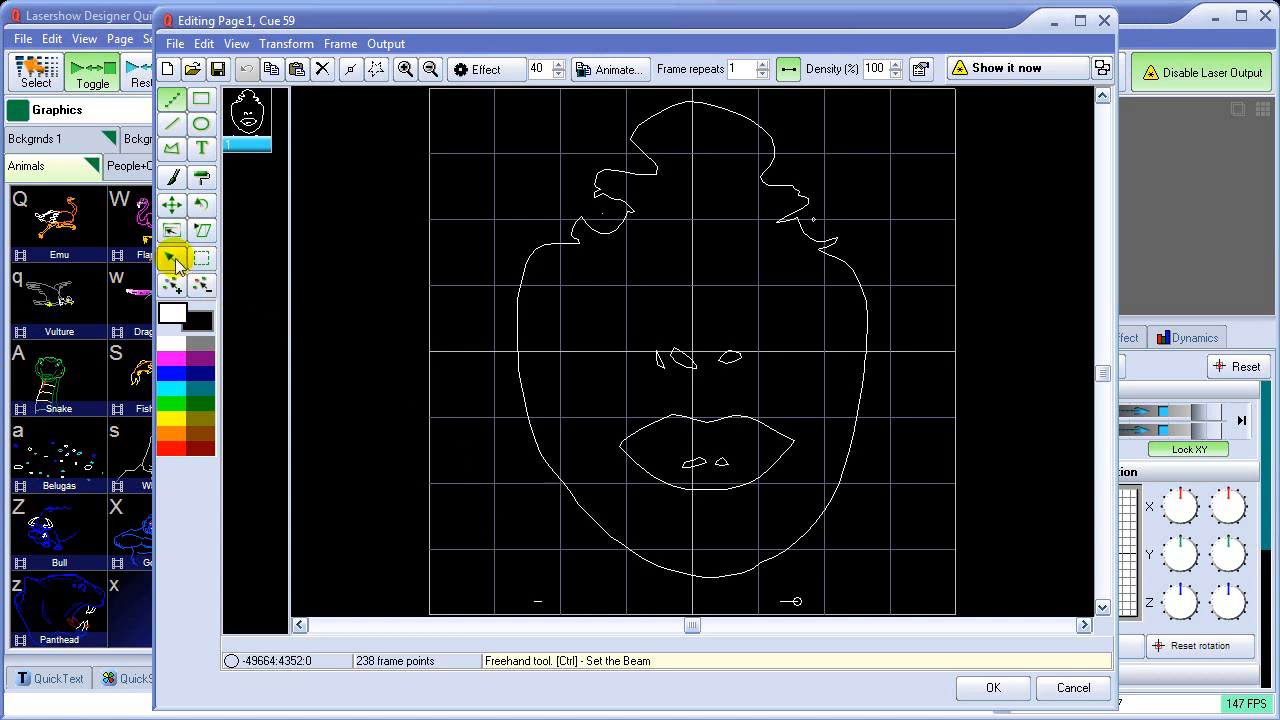
left_click(176, 260)
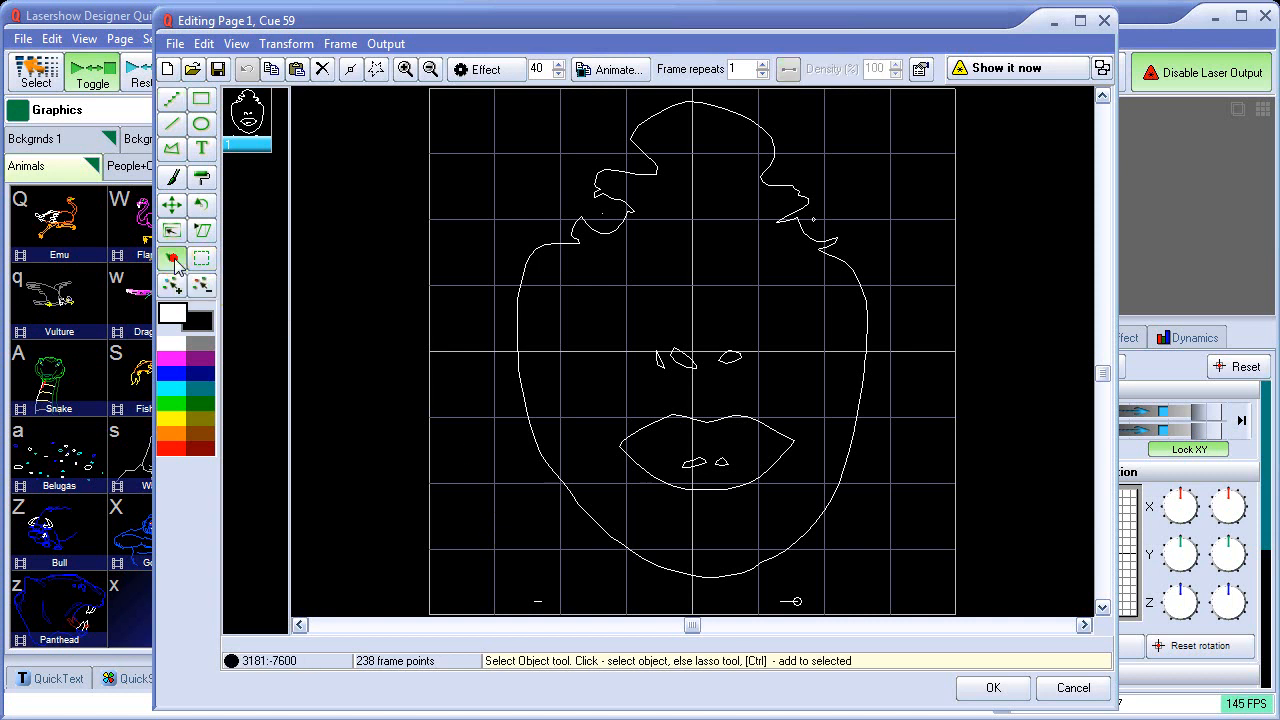
mouse_move(534, 578)
left_mouse_down()
mouse_move(526, 612)
mouse_move(552, 616)
mouse_move(569, 598)
mouse_move(534, 581)
left_mouse_up()
left_click(600, 616)
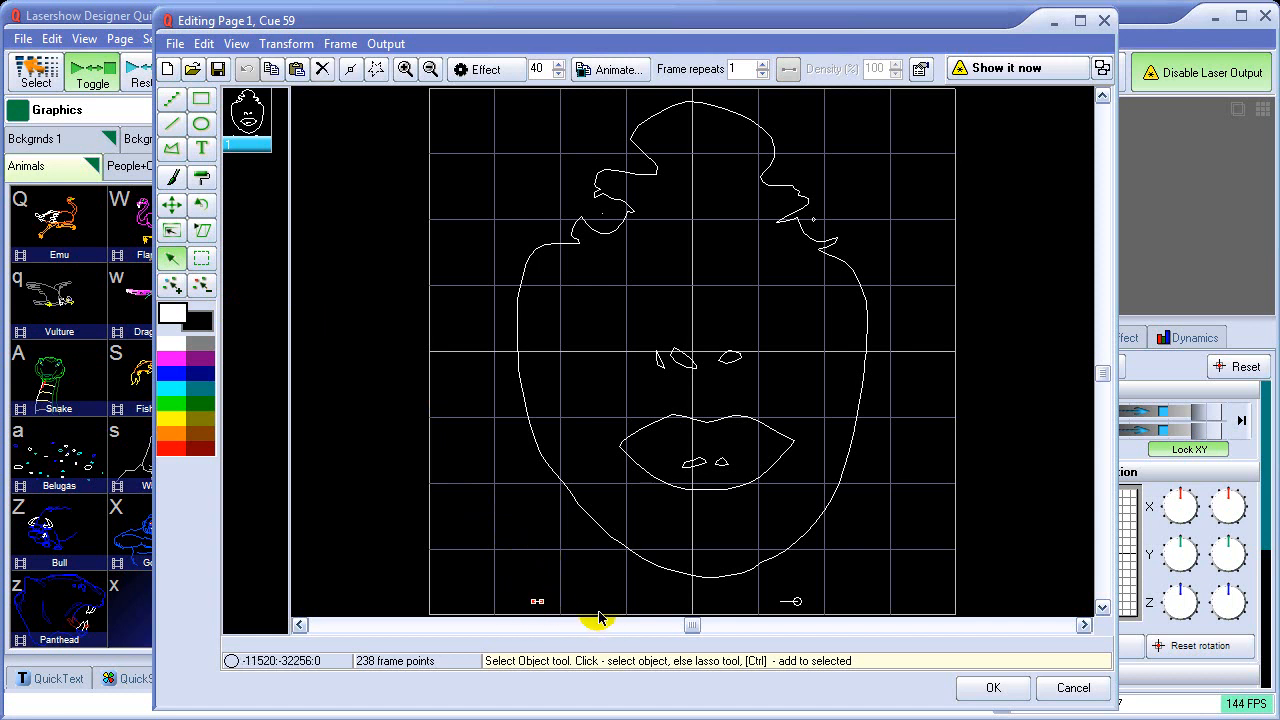
key("Delete")
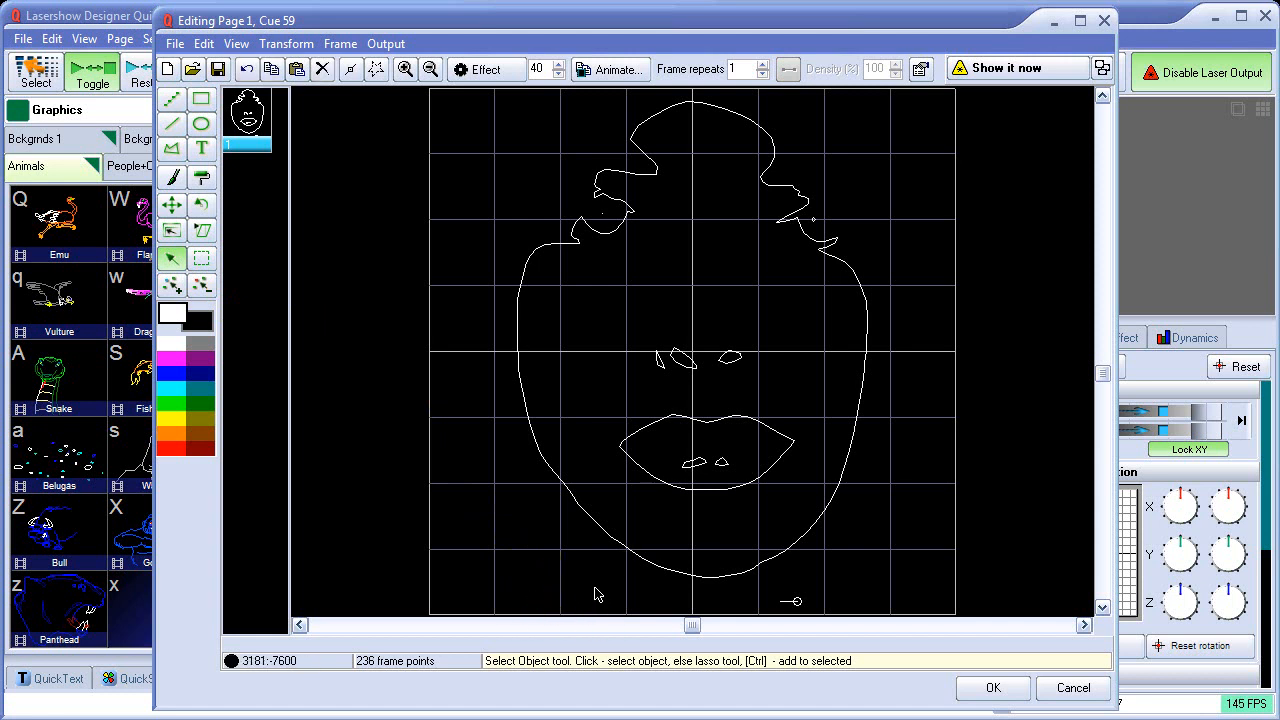
Delete the remaining stray marks below the chin, beside both sides of the hair, and next to the nose
mouse_move(776, 590)
left_mouse_down()
mouse_move(782, 606)
mouse_move(812, 588)
mouse_move(768, 583)
left_mouse_up()
left_click_drag(815, 211, 814, 218)
left_click(905, 259)
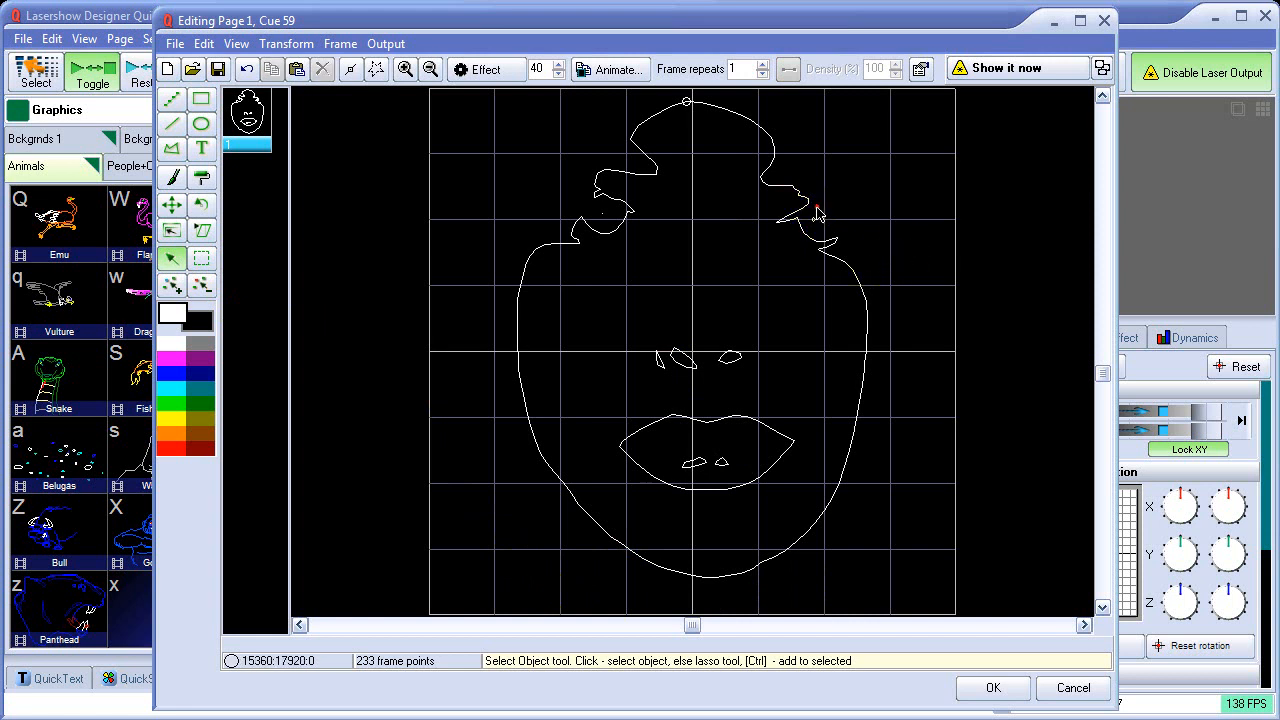
left_click_drag(826, 215, 814, 216)
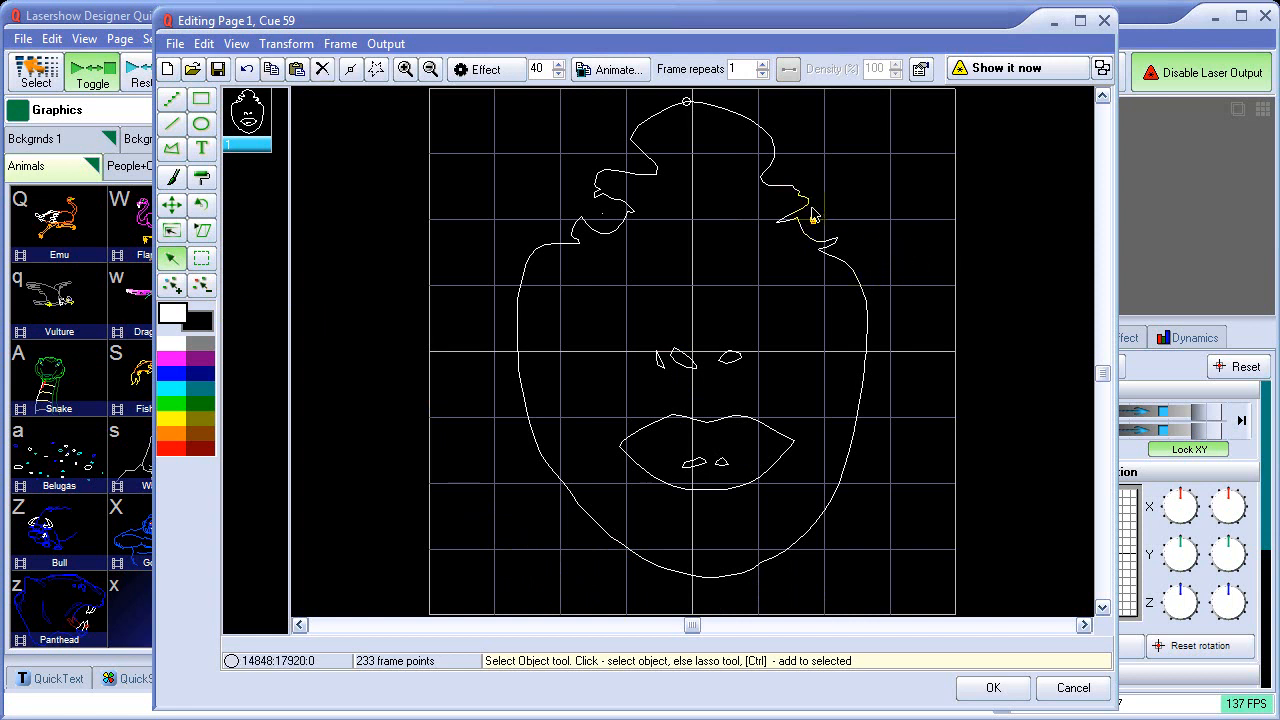
mouse_move(613, 215)
left_mouse_down()
mouse_move(608, 226)
mouse_move(608, 214)
left_mouse_up()
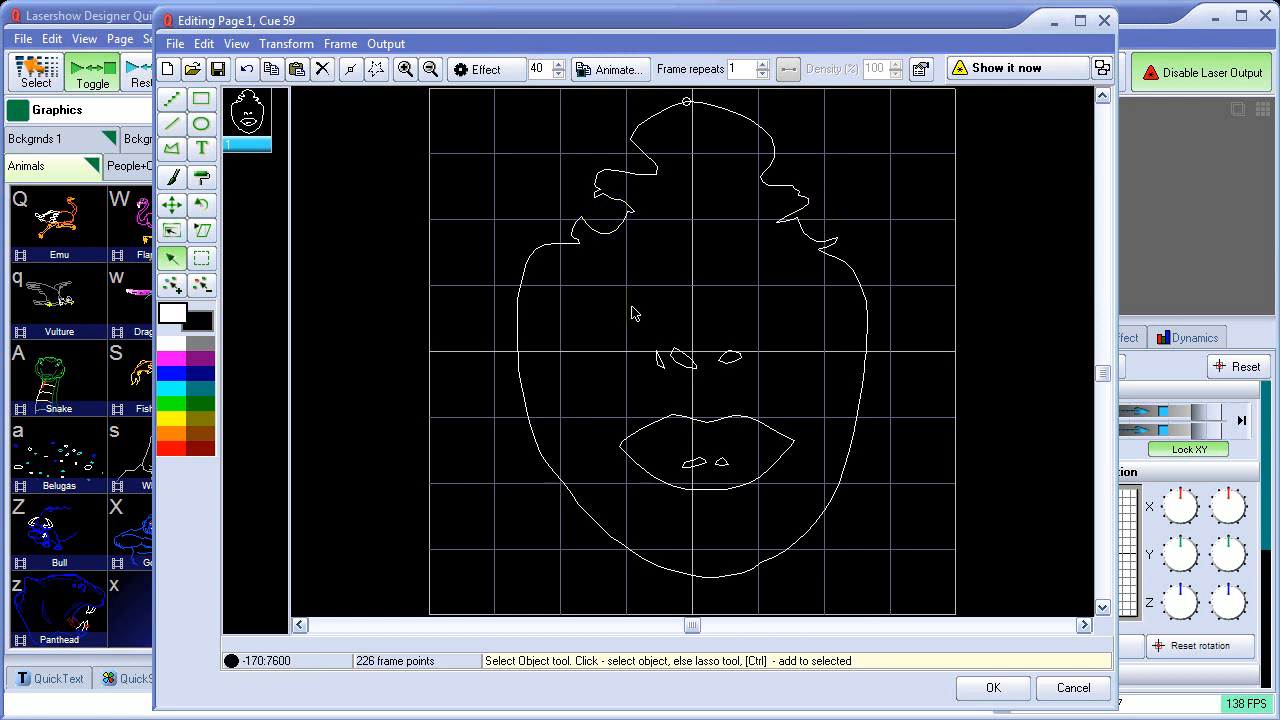
mouse_move(670, 377)
left_mouse_down()
mouse_move(660, 358)
mouse_move(652, 371)
mouse_move(672, 378)
left_mouse_up()
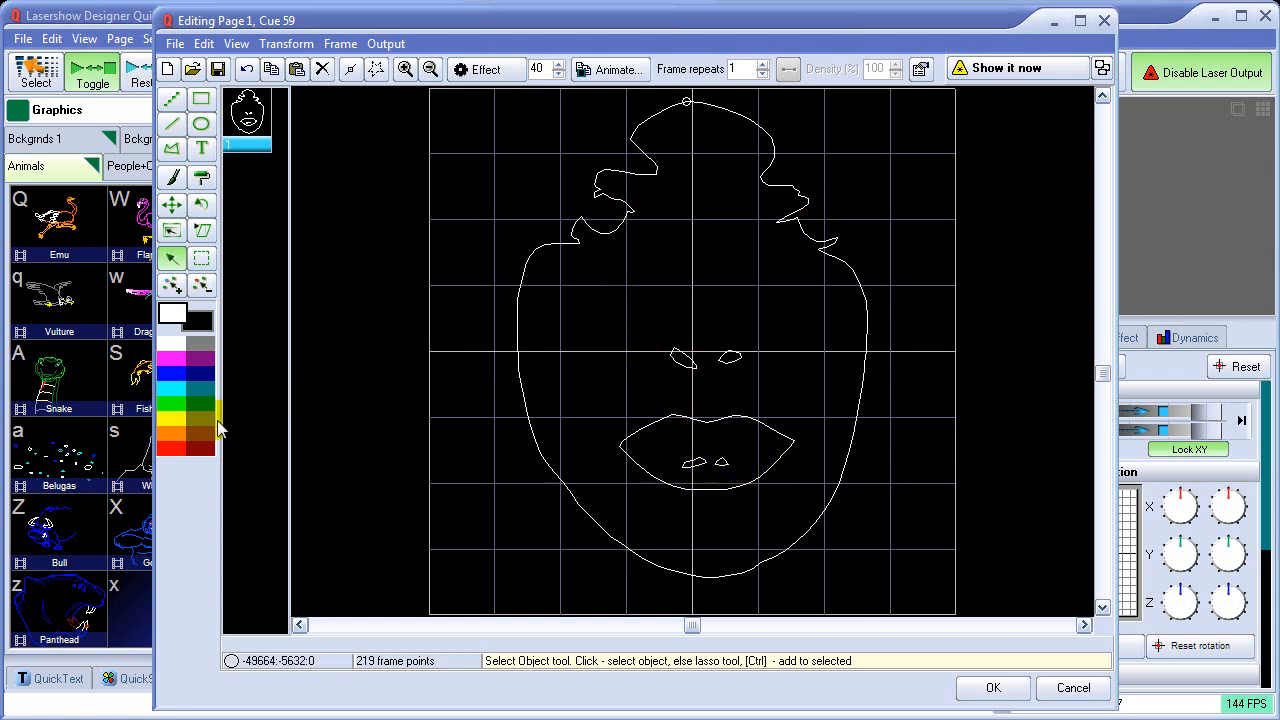
Recolor the face's lips red with the Paint roller tool
left_click(174, 447)
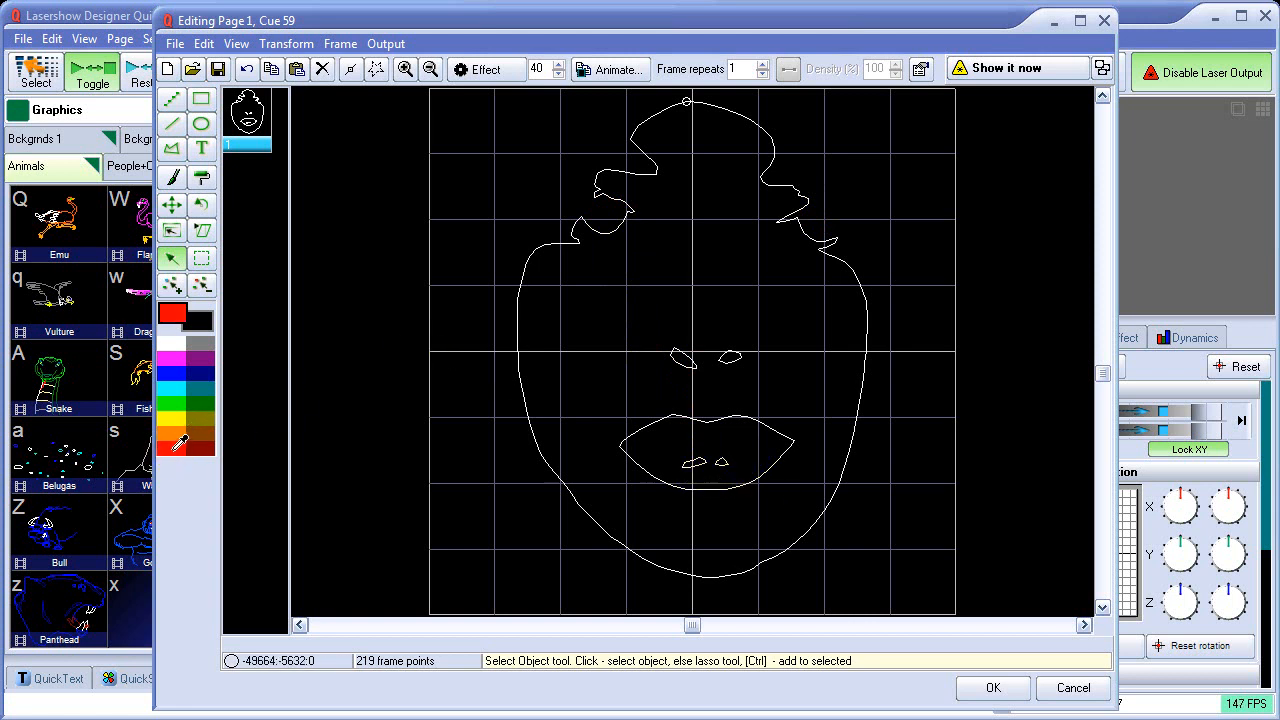
left_click(201, 177)
mouse_move(607, 393)
left_mouse_down()
mouse_move(695, 458)
mouse_move(809, 512)
left_mouse_up()
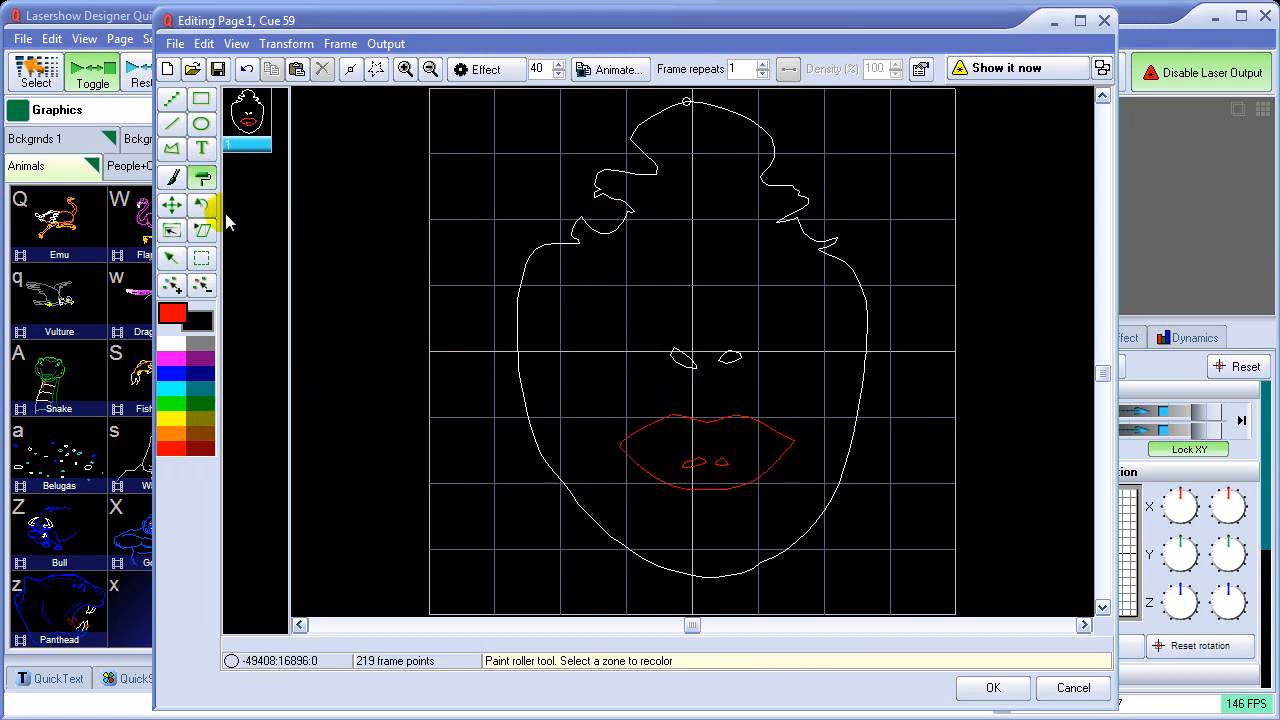
Recolor the two small nose outlines yellow and save the frame back to Cue 59
left_click(174, 419)
left_click_drag(652, 318, 758, 388)
left_click(993, 687)
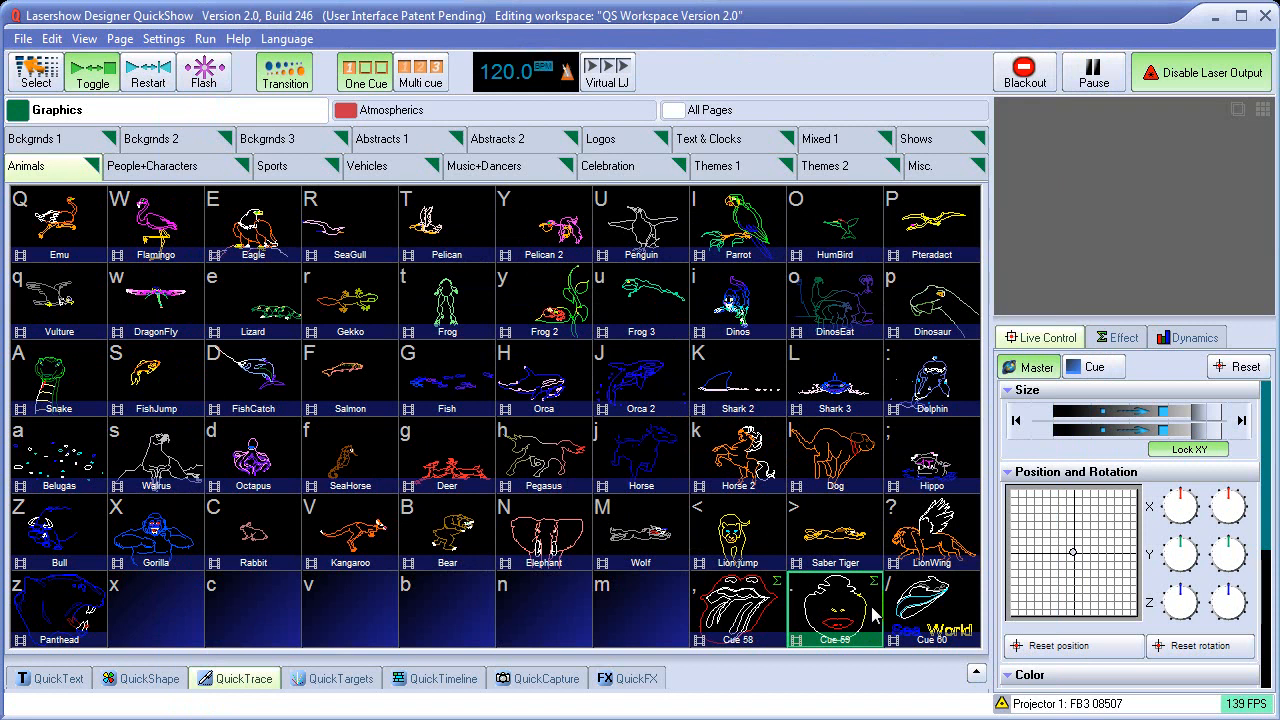
Open the Cue 58 lips logo for editing, shrink it to about 5.5 by 4.5 grid squares, and place it in the frame's upper half
left_click(746, 614)
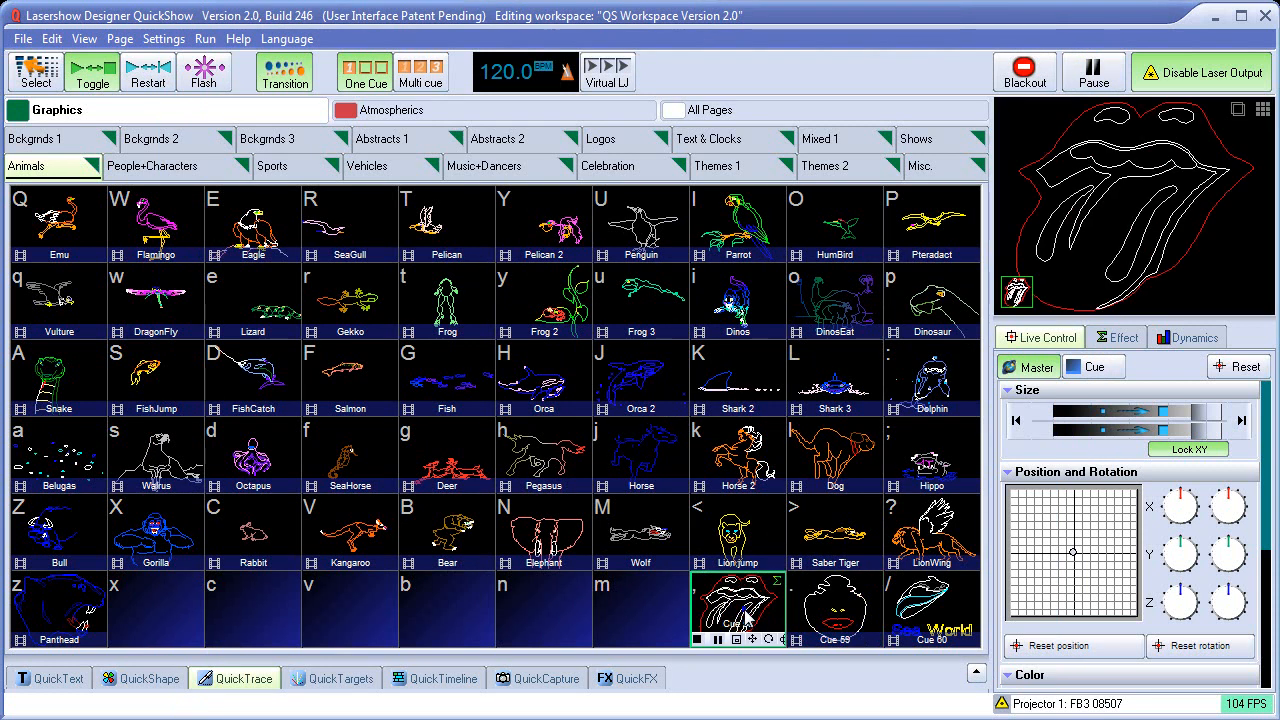
right_click(746, 614)
left_click(806, 670)
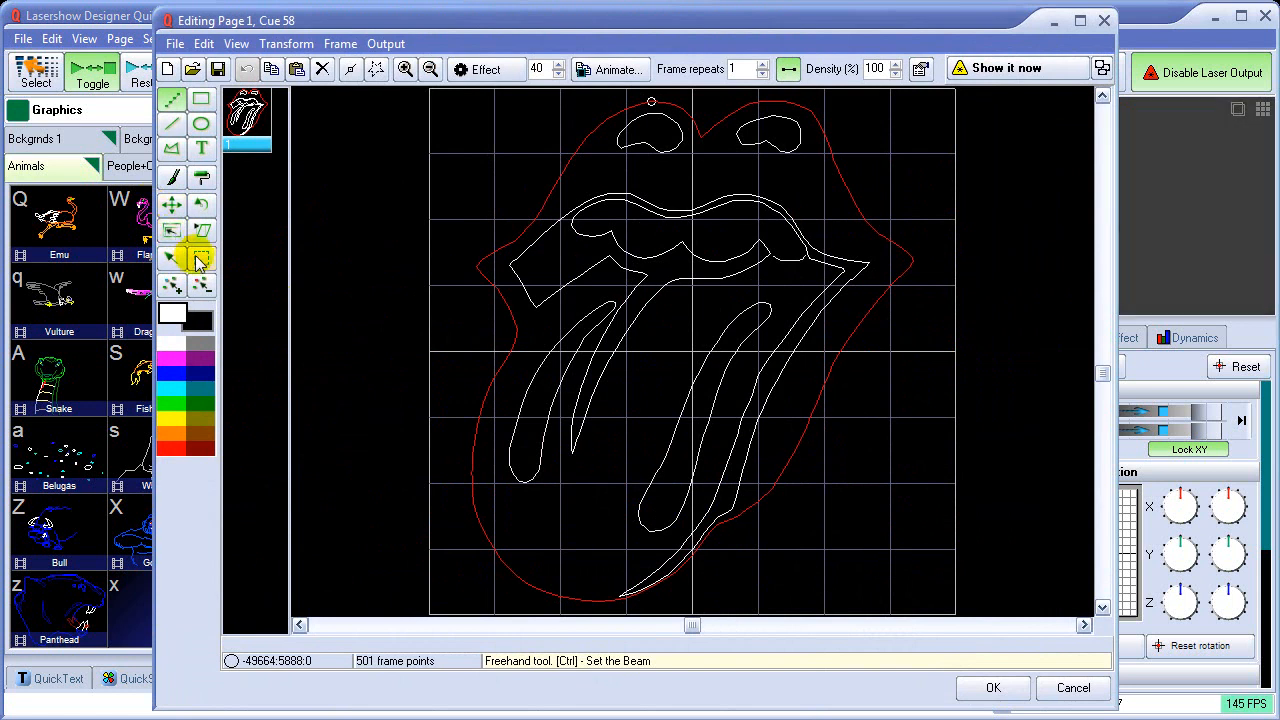
left_click(171, 230)
left_click_drag(472, 600, 542, 392)
left_click_drag(705, 289, 661, 299)
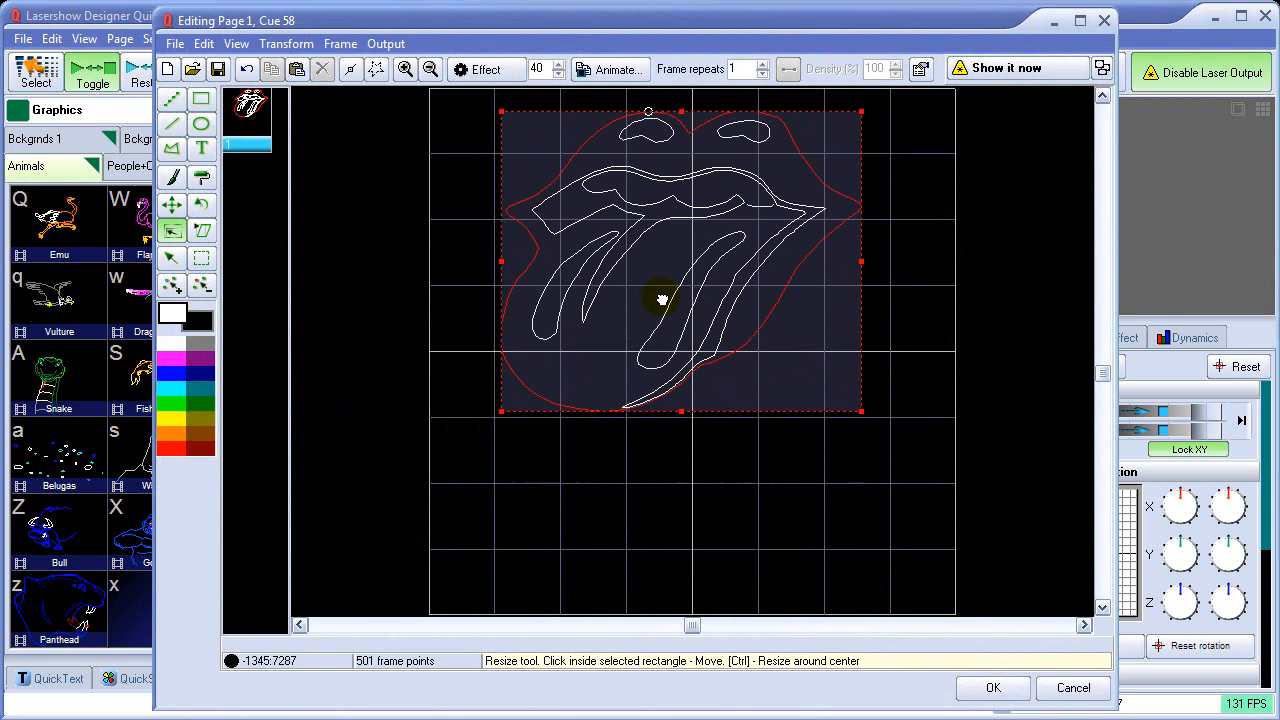
Add the text "Rolling Stones" aligned to the frame's bottom centre with Scale X 0.56
left_click(201, 150)
left_click(494, 522)
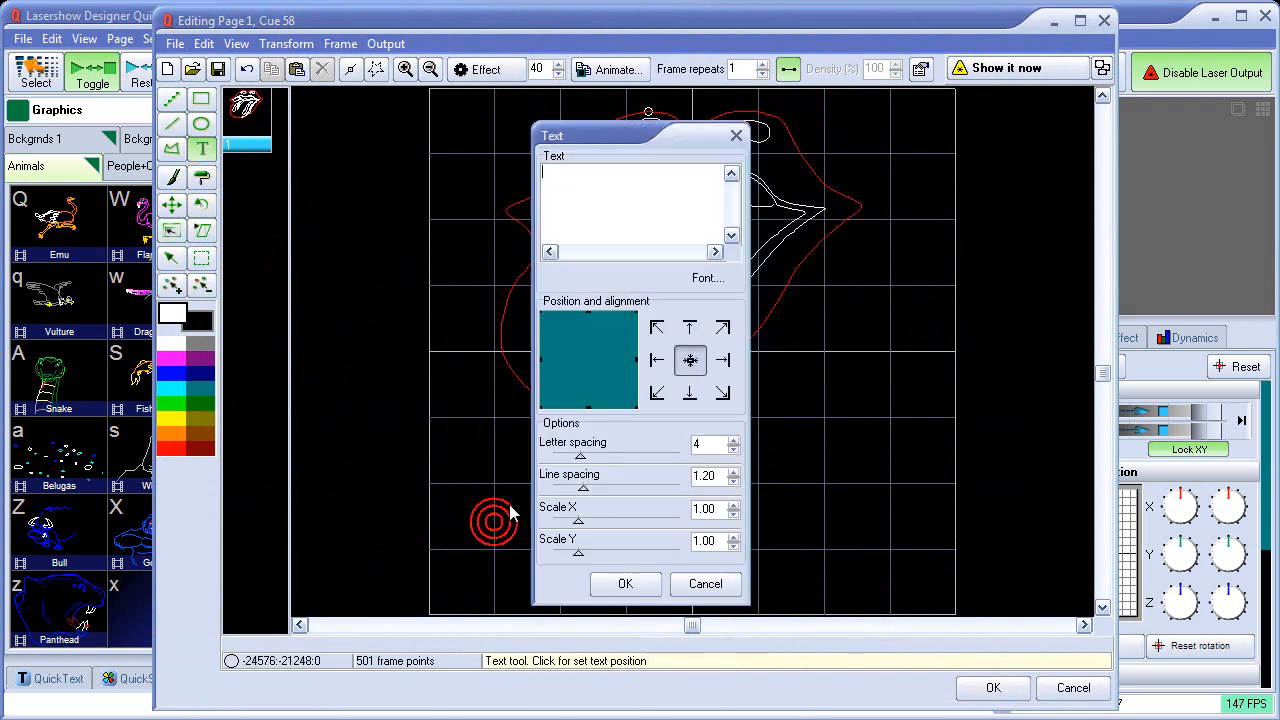
type("Rolling Stones")
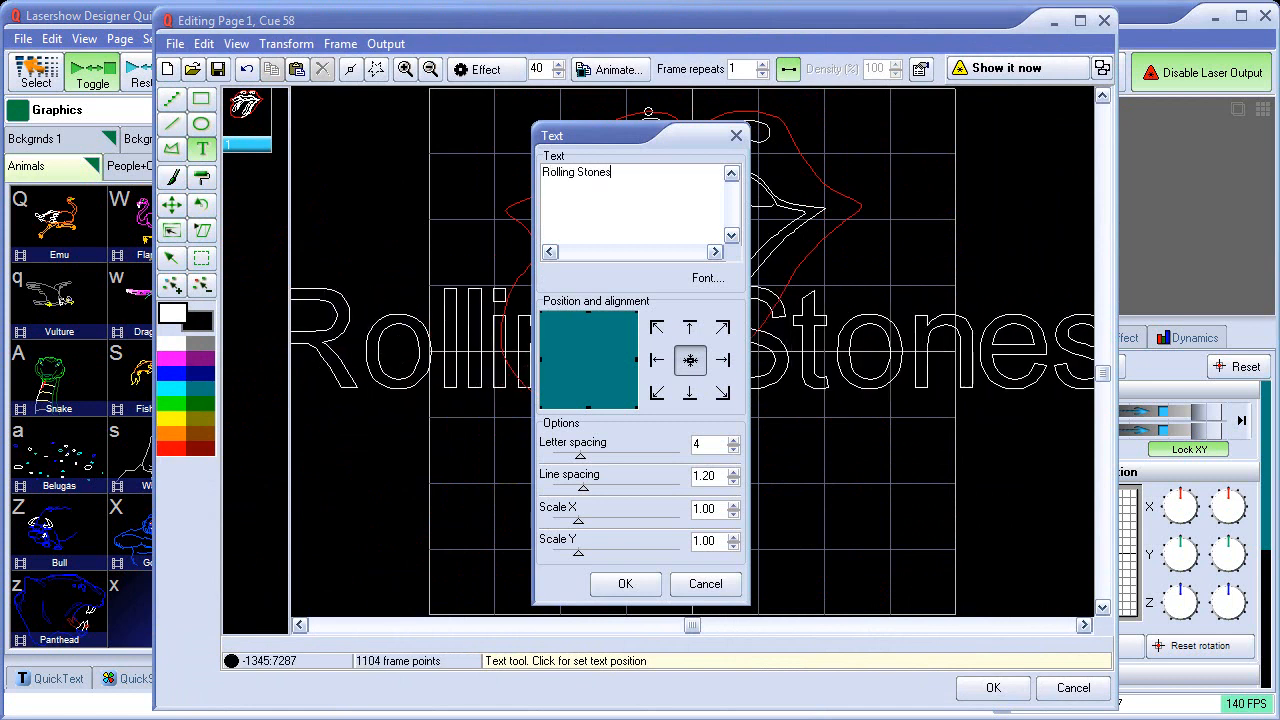
left_click(689, 393)
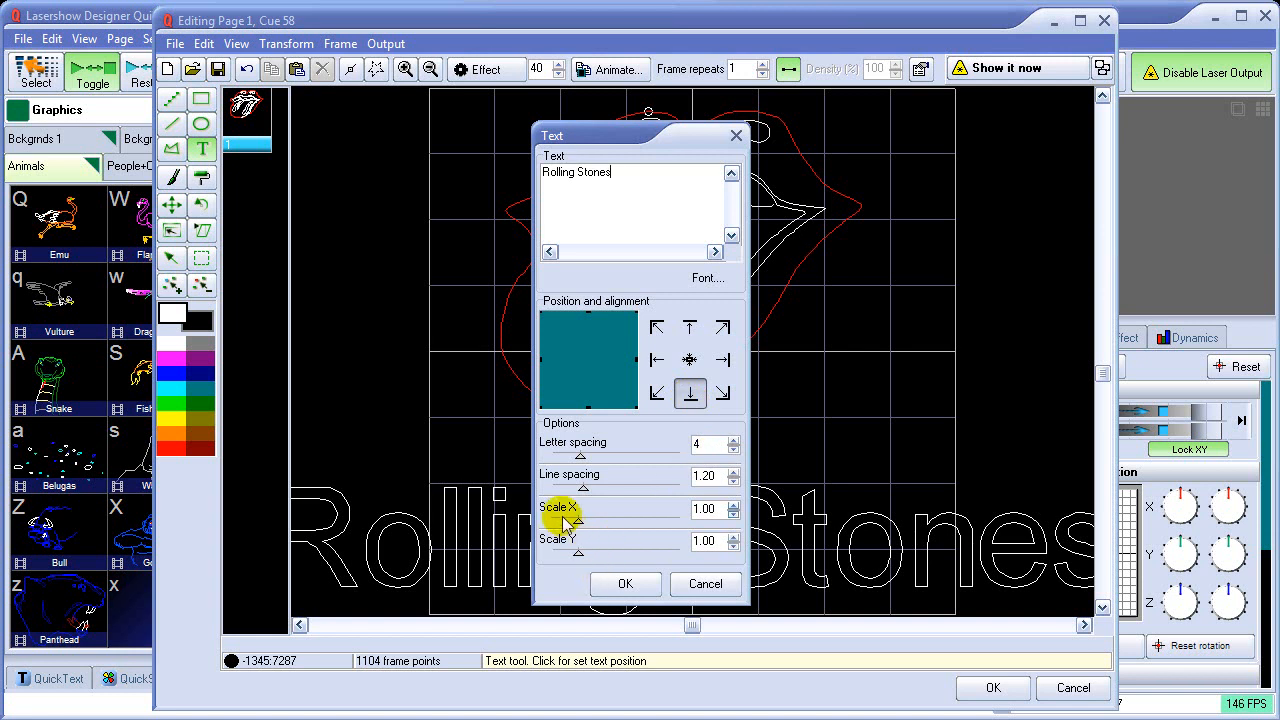
left_click_drag(578, 522, 568, 527)
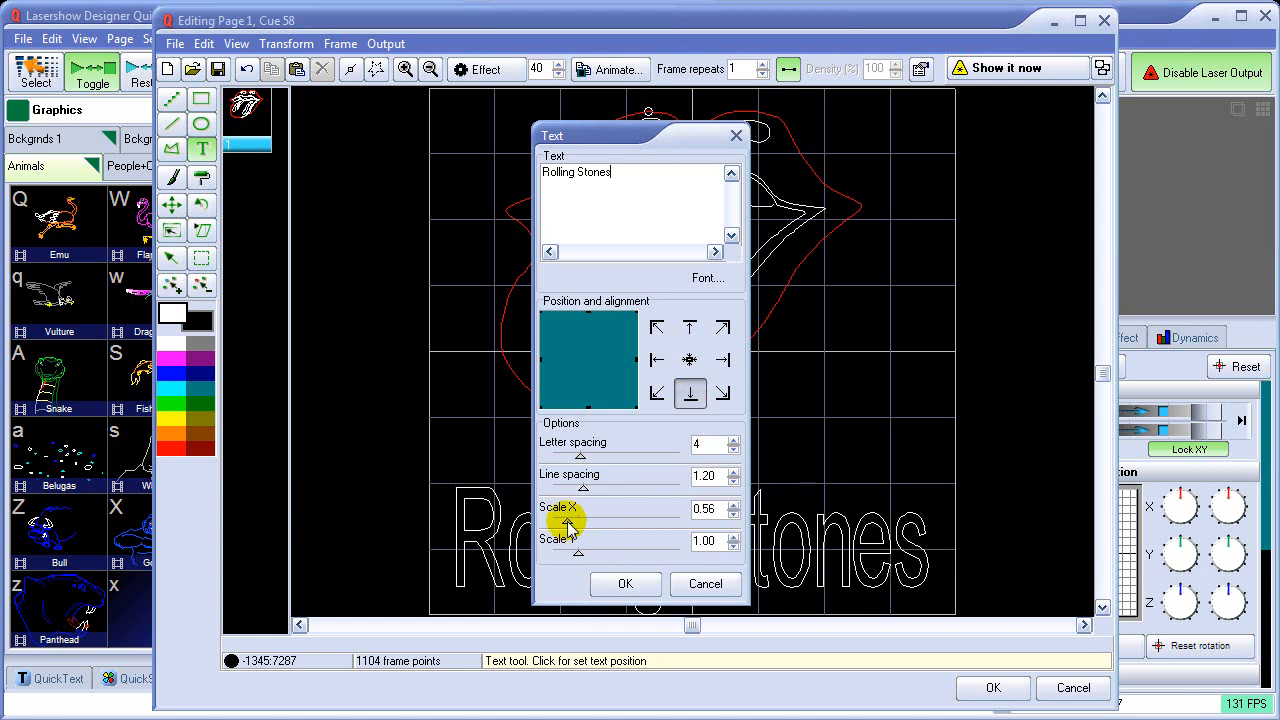
left_click(624, 583)
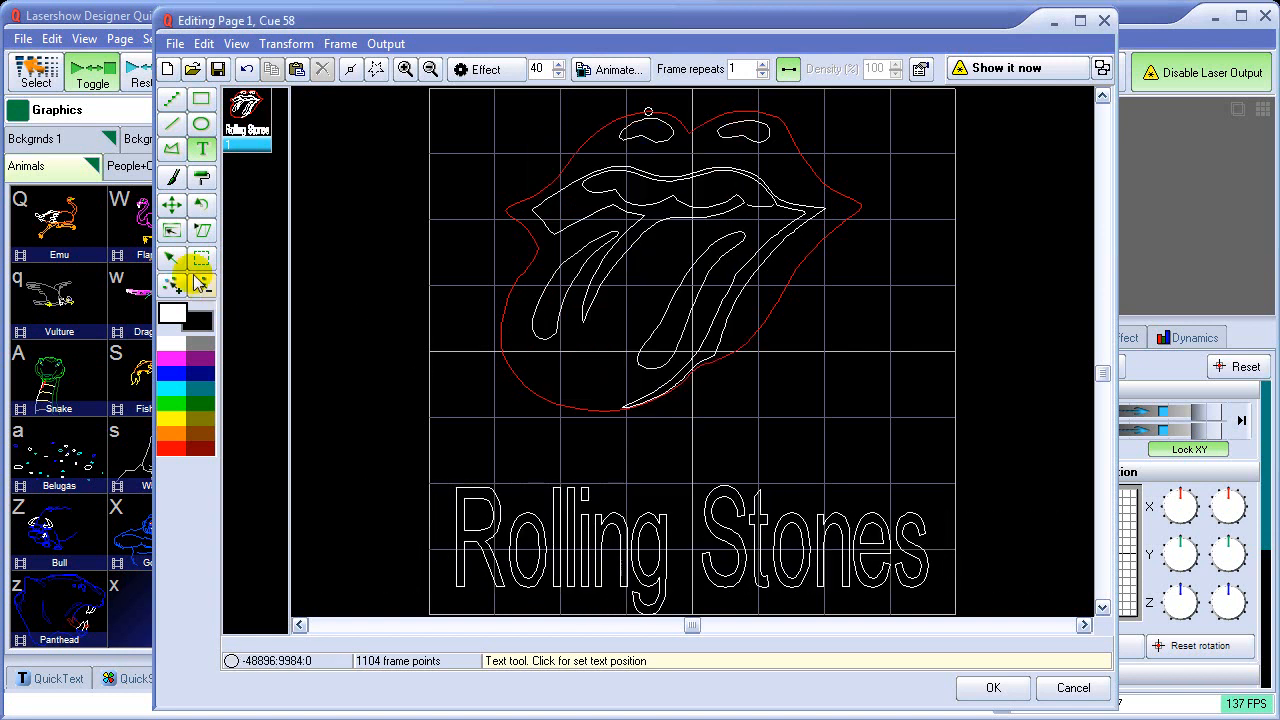
Recolor the "Rolling Stones" text blue with the Paint roller tool and draw a freehand blue wavy line between the logo and the text
left_click(171, 373)
left_click(201, 176)
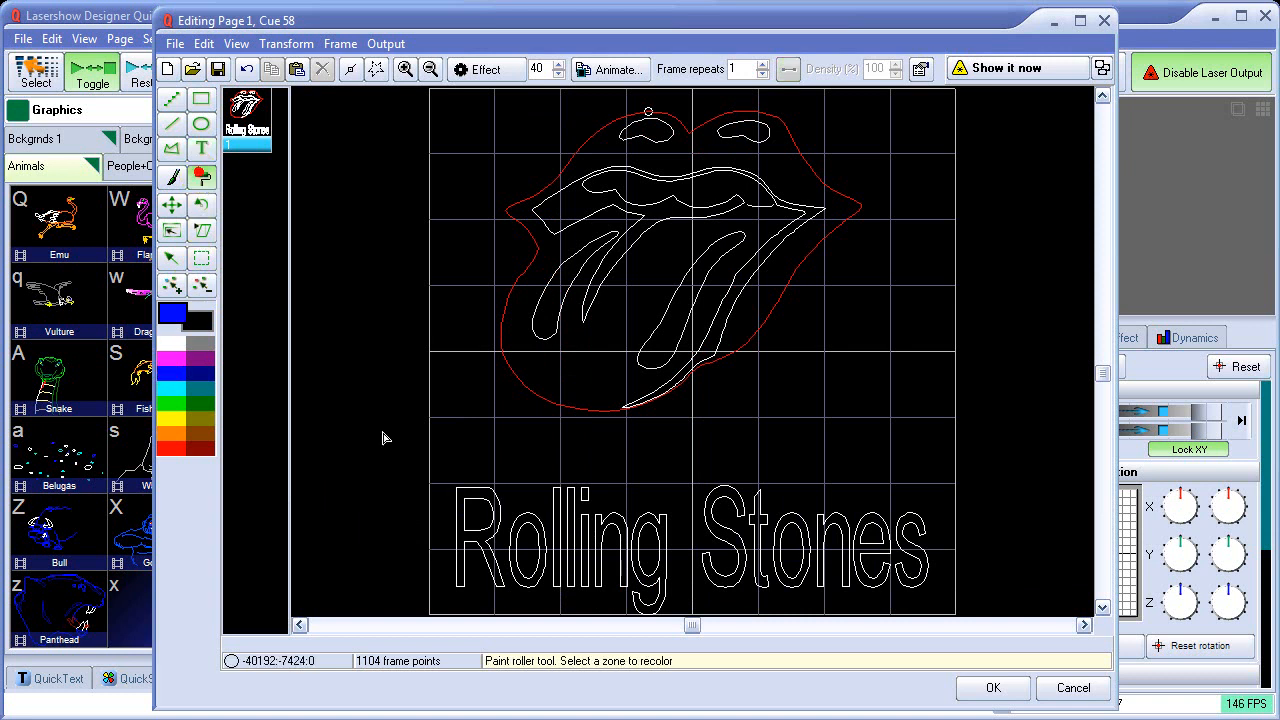
left_click_drag(446, 464, 930, 620)
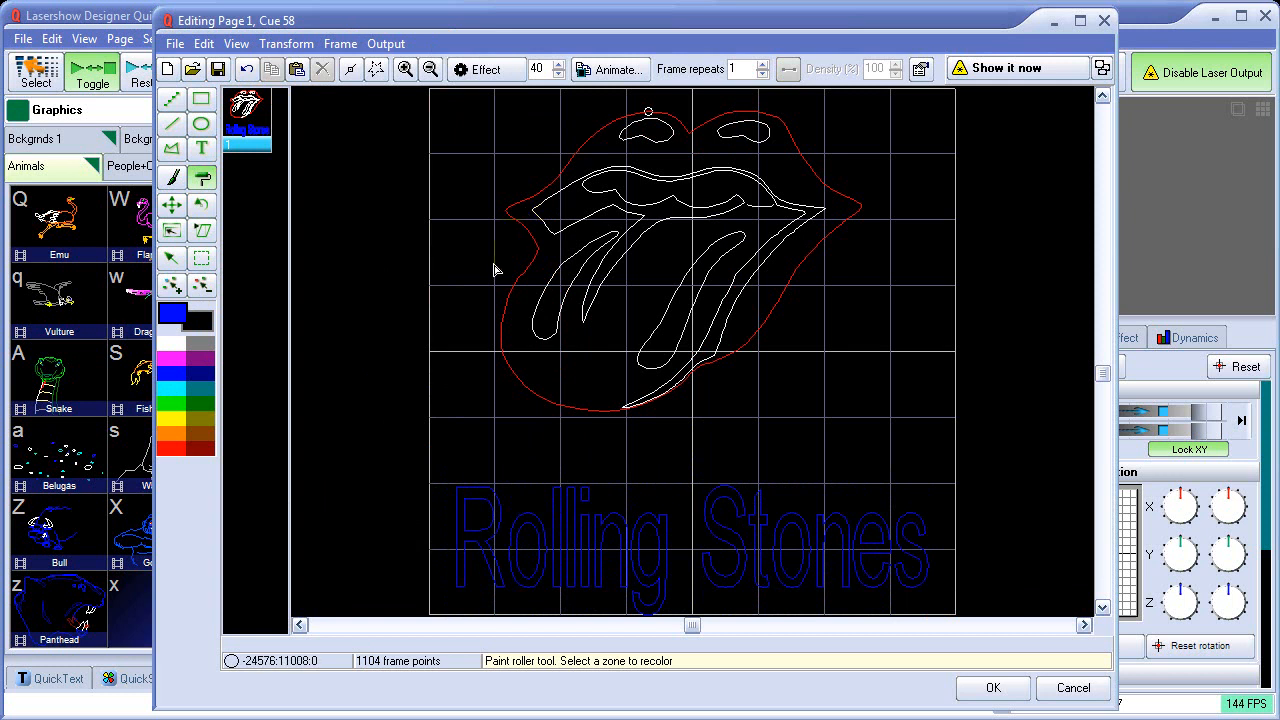
left_click(172, 100)
mouse_move(474, 386)
left_mouse_down()
mouse_move(576, 437)
mouse_move(668, 449)
mouse_move(821, 442)
mouse_move(857, 428)
mouse_move(867, 392)
left_mouse_up()
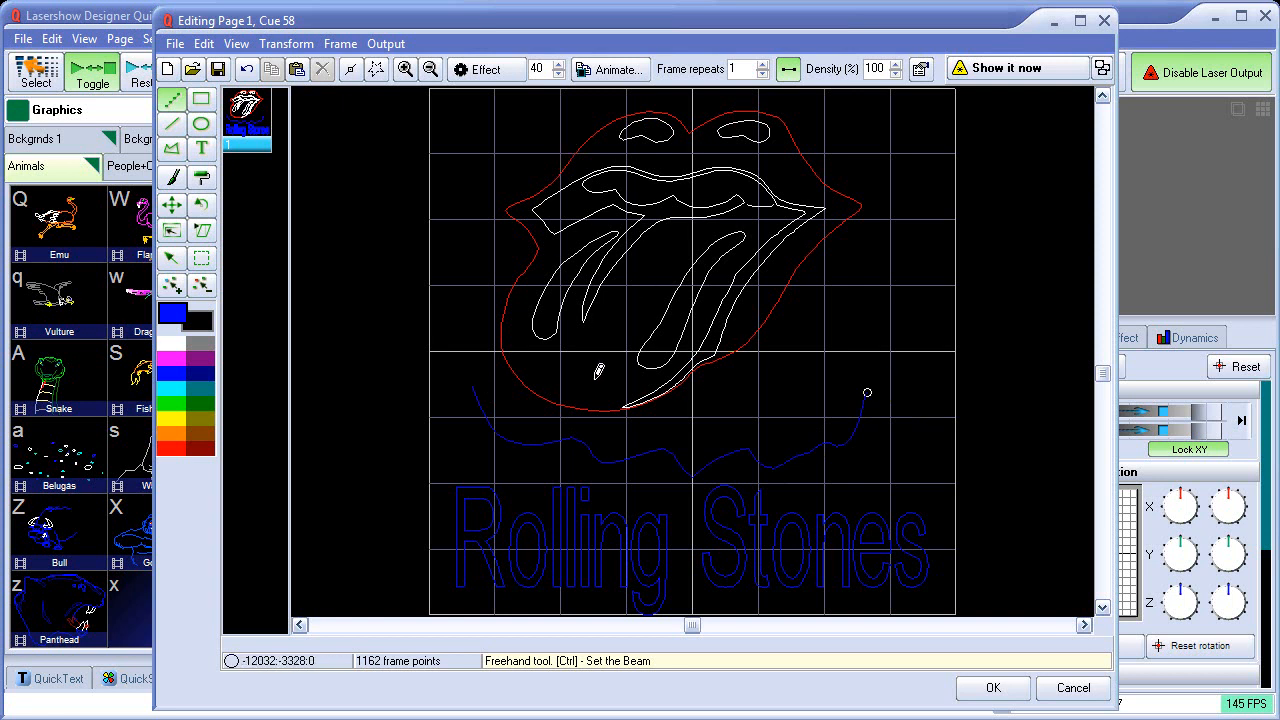
Apply the Write In effect to the logo frame with a frame count of 40
left_click(490, 72)
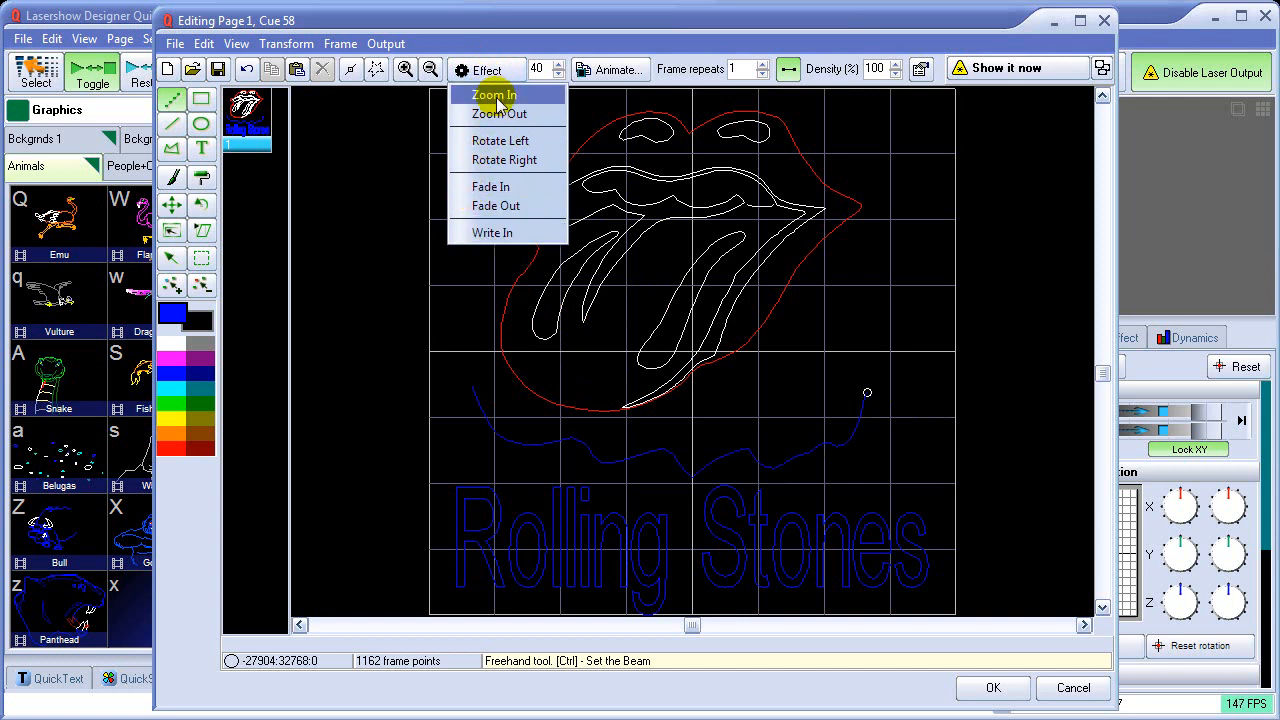
left_click(515, 234)
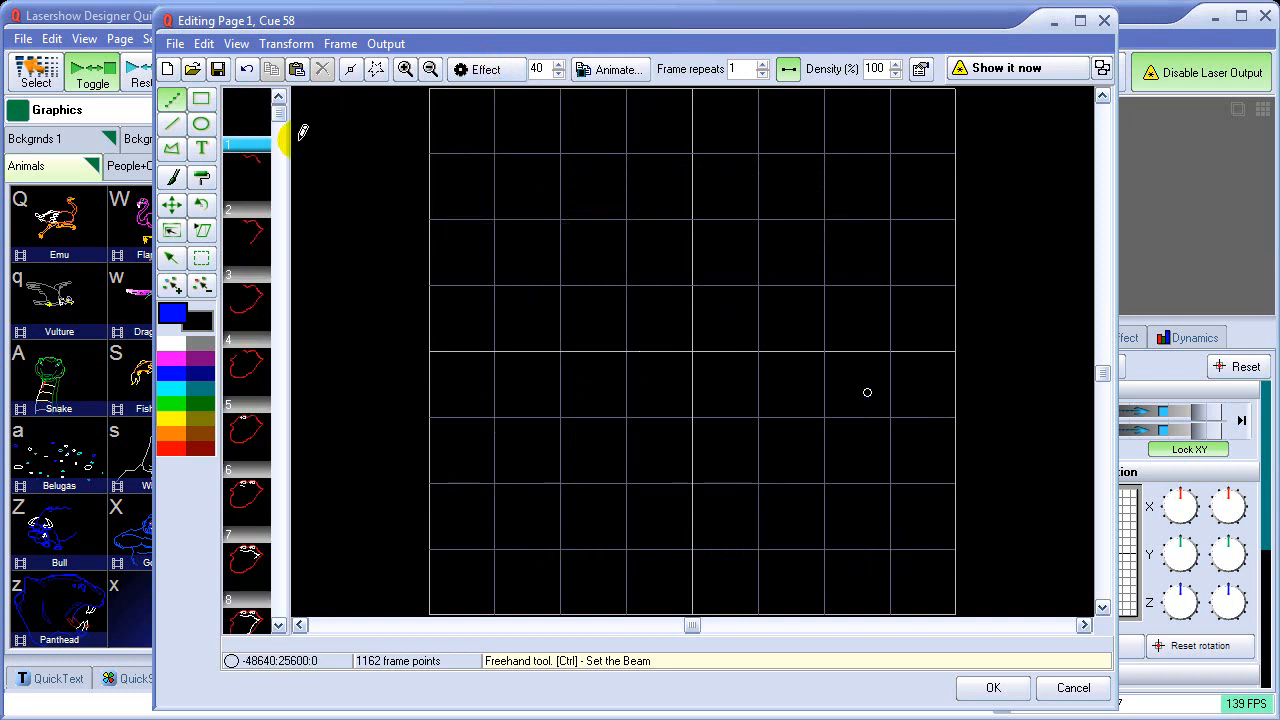
Step through the generated Write In frames to examine how the logo and text are drawn progressively
left_click_drag(280, 115, 279, 207)
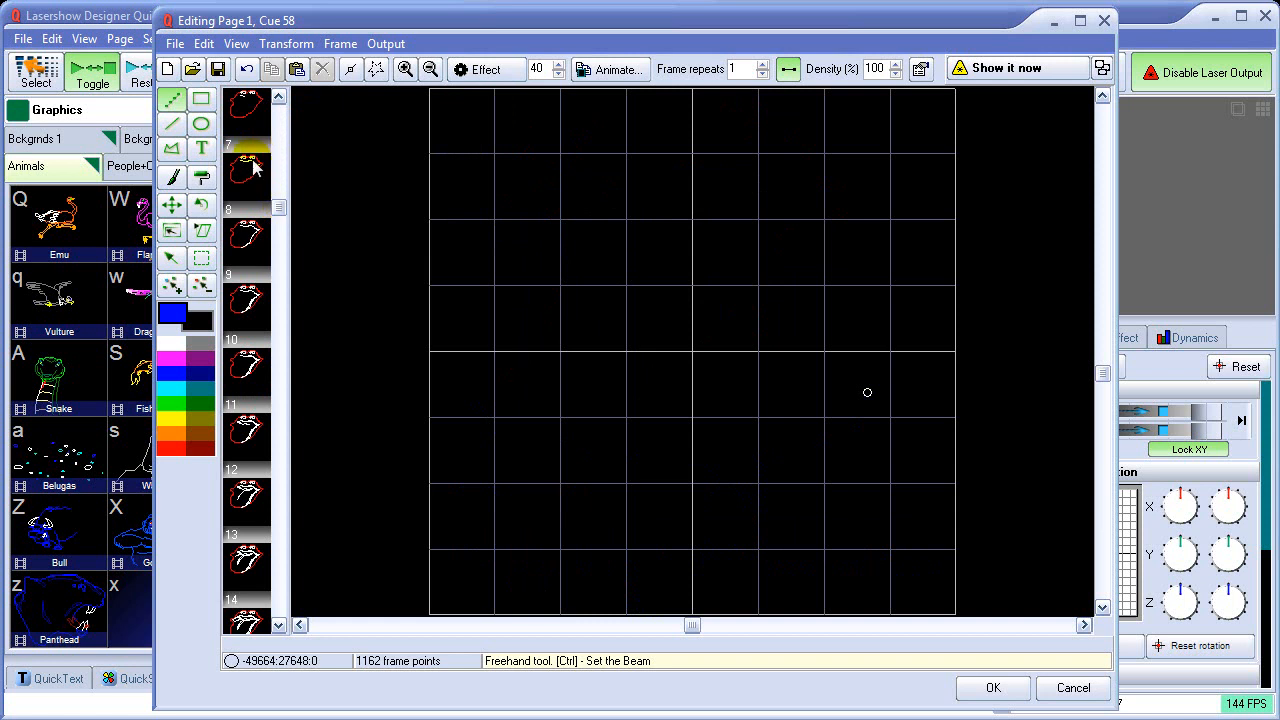
left_click(251, 245)
left_click(250, 239)
left_click(244, 327)
left_click(251, 425)
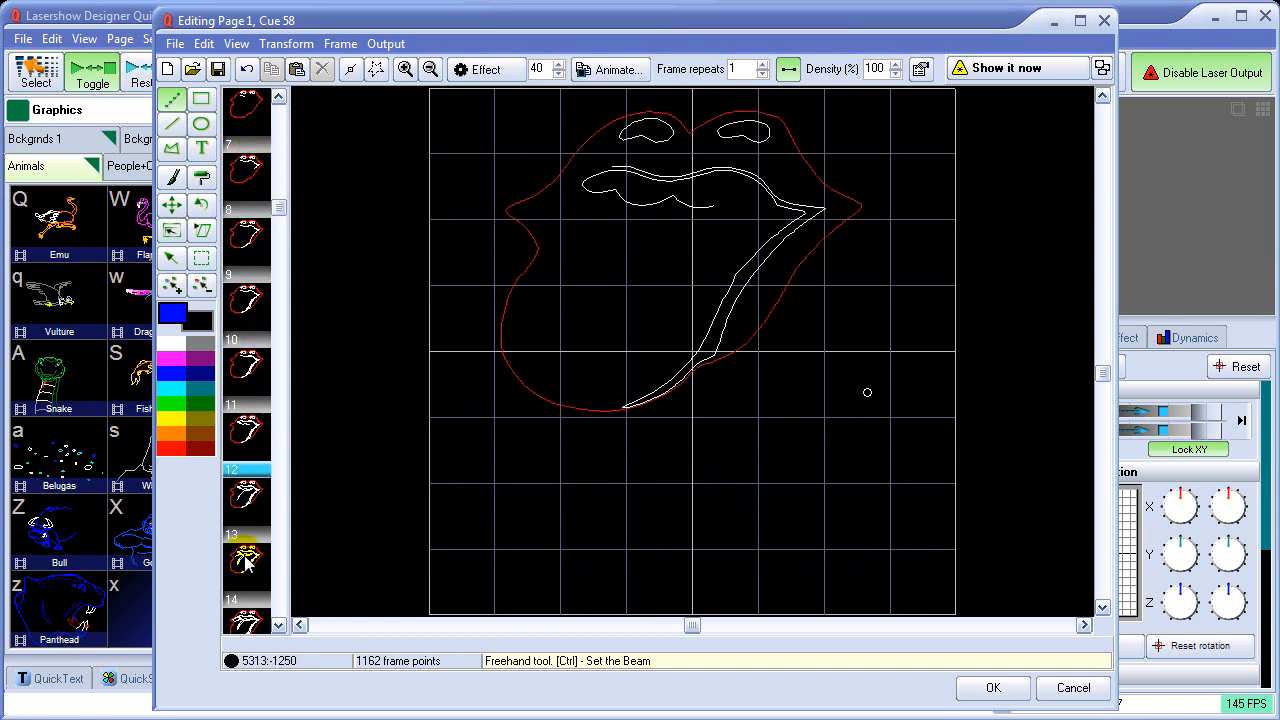
left_click(244, 556)
left_click_drag(279, 207, 279, 372)
left_click(262, 384)
left_click(250, 459)
left_click(260, 548)
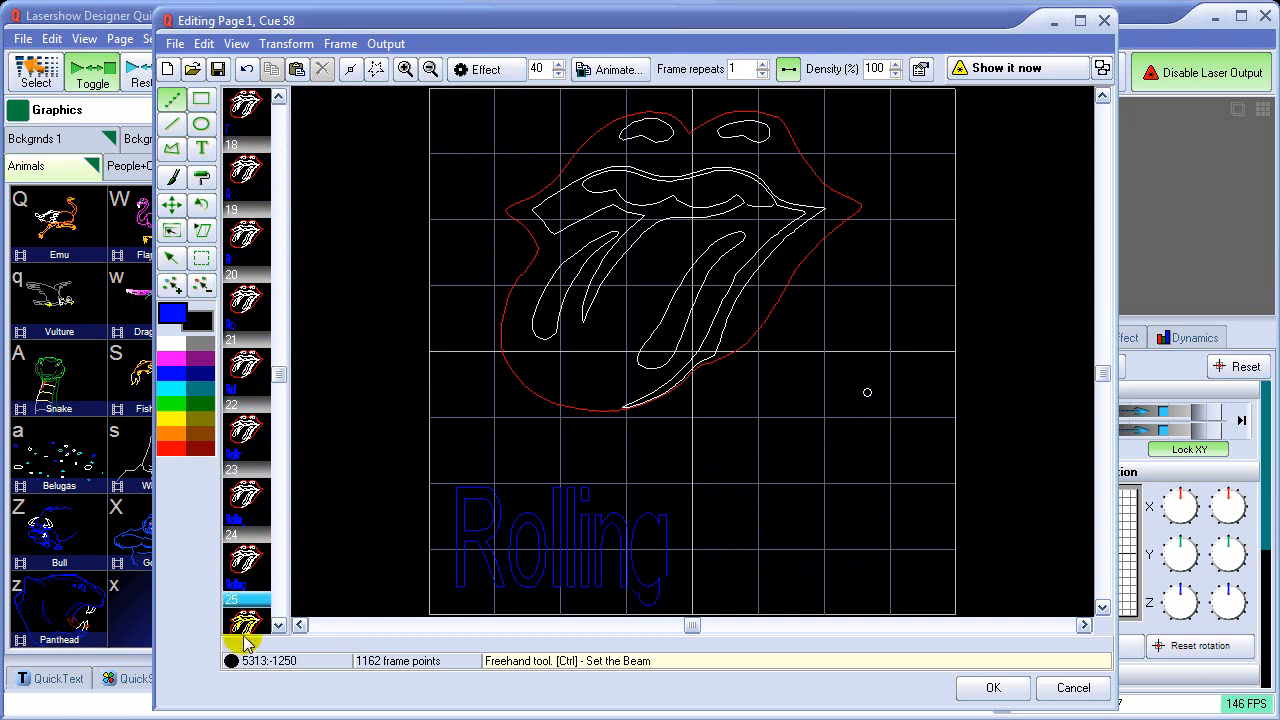
left_click(246, 627)
left_click_drag(285, 445, 281, 551)
left_click(250, 554)
Save the animation to Cue 58, play it as laser output, and stop the output
left_click(985, 687)
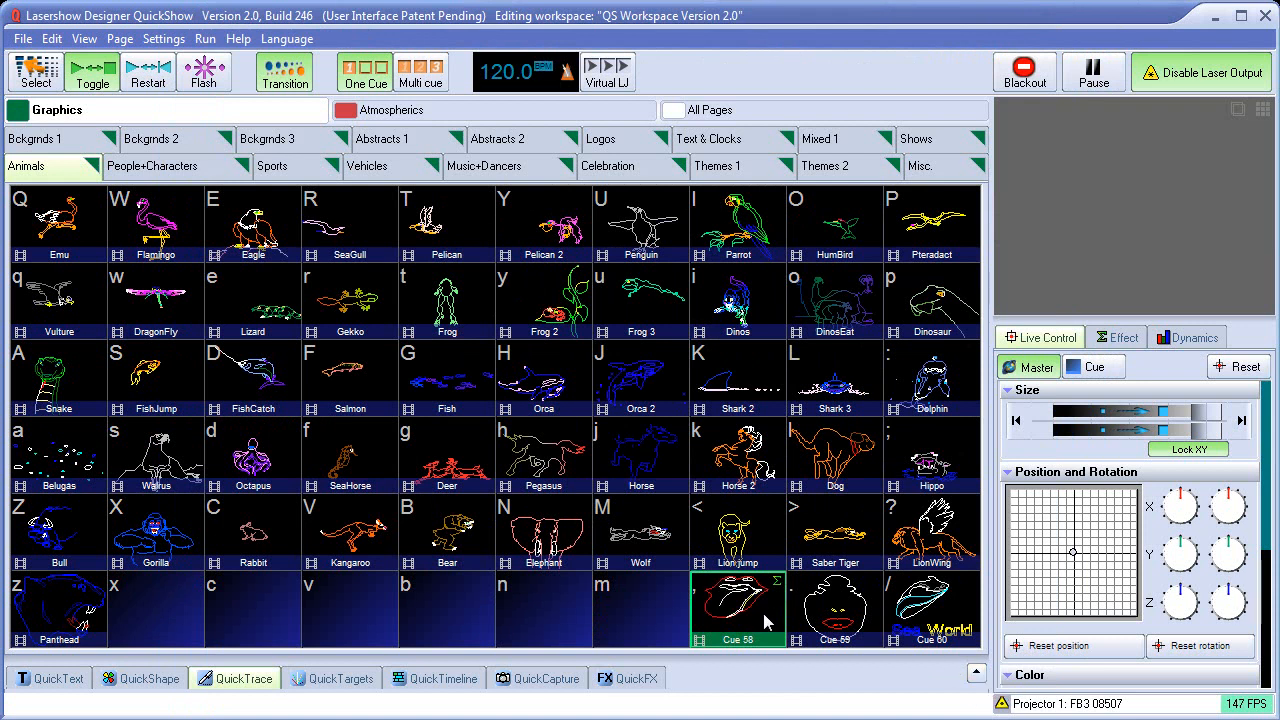
left_click(765, 622)
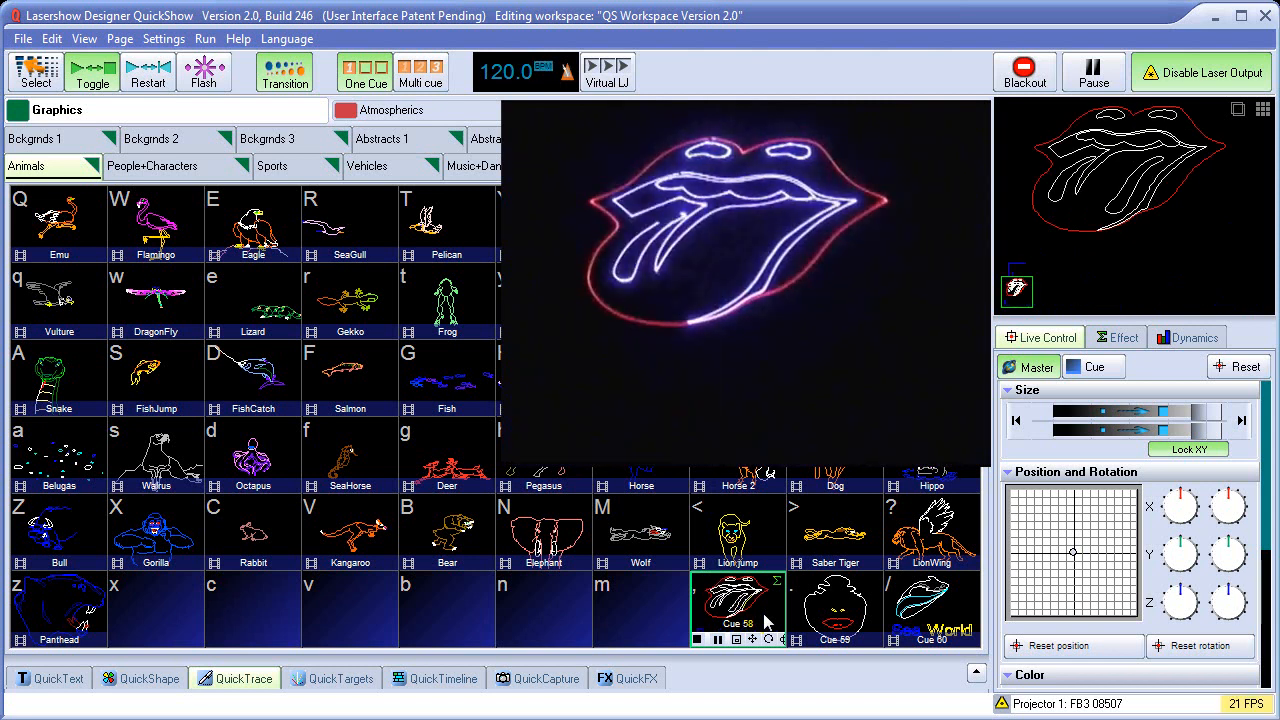
left_click(764, 614)
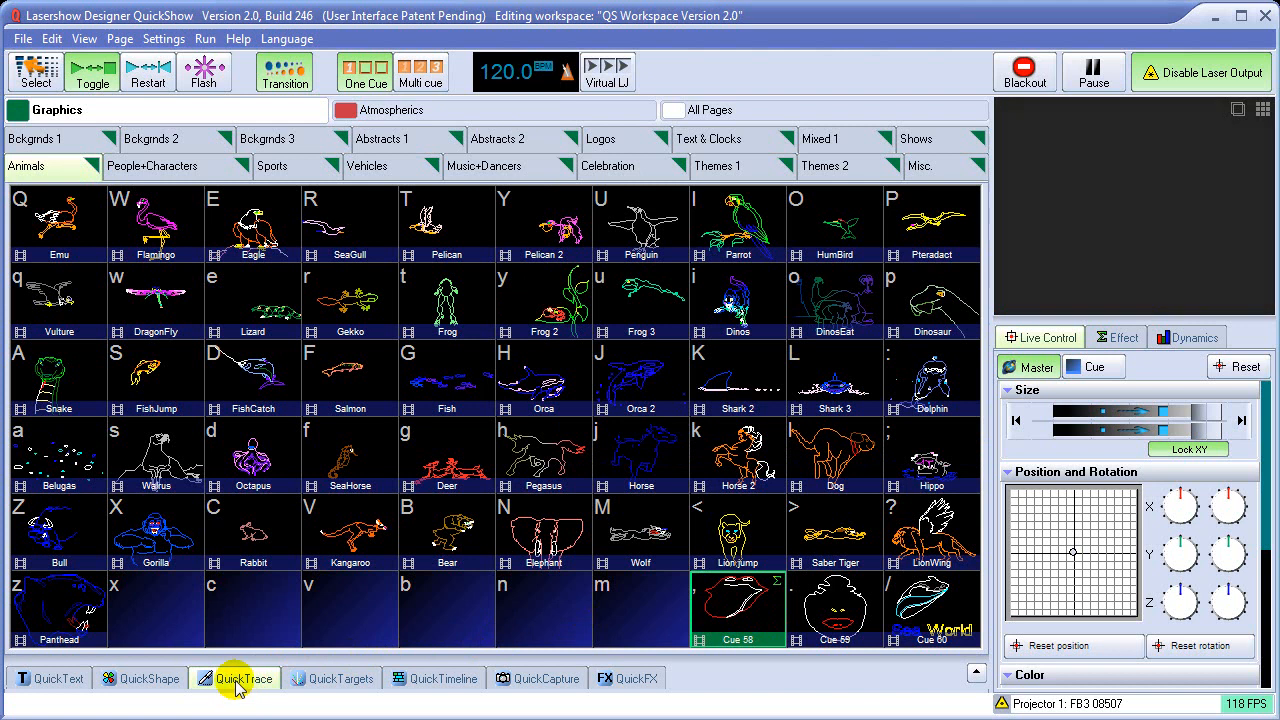
left_click(240, 690)
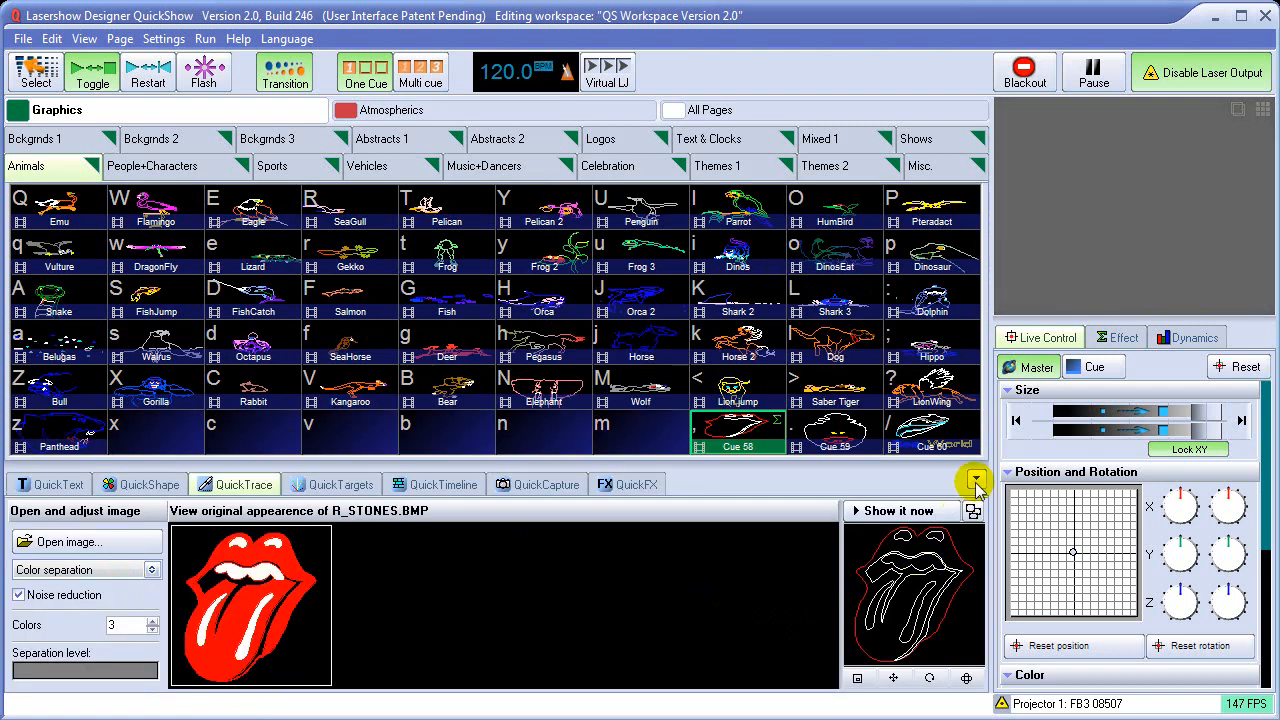
left_click(975, 482)
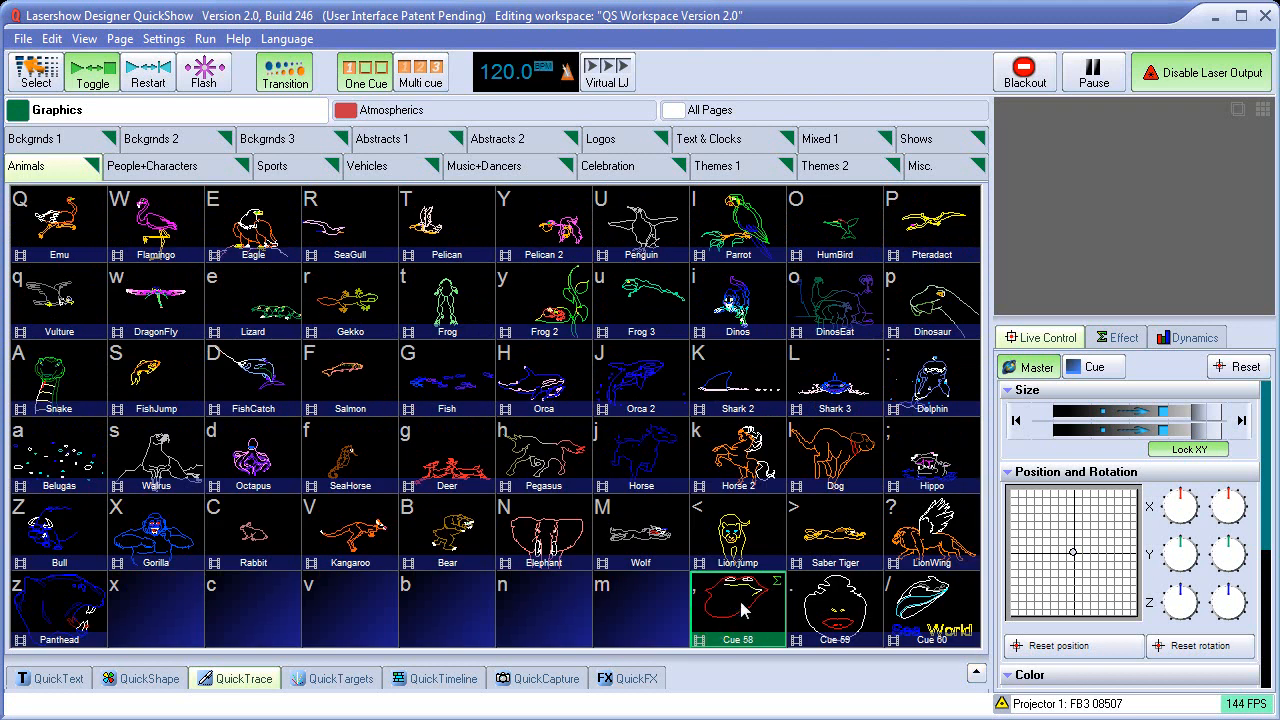